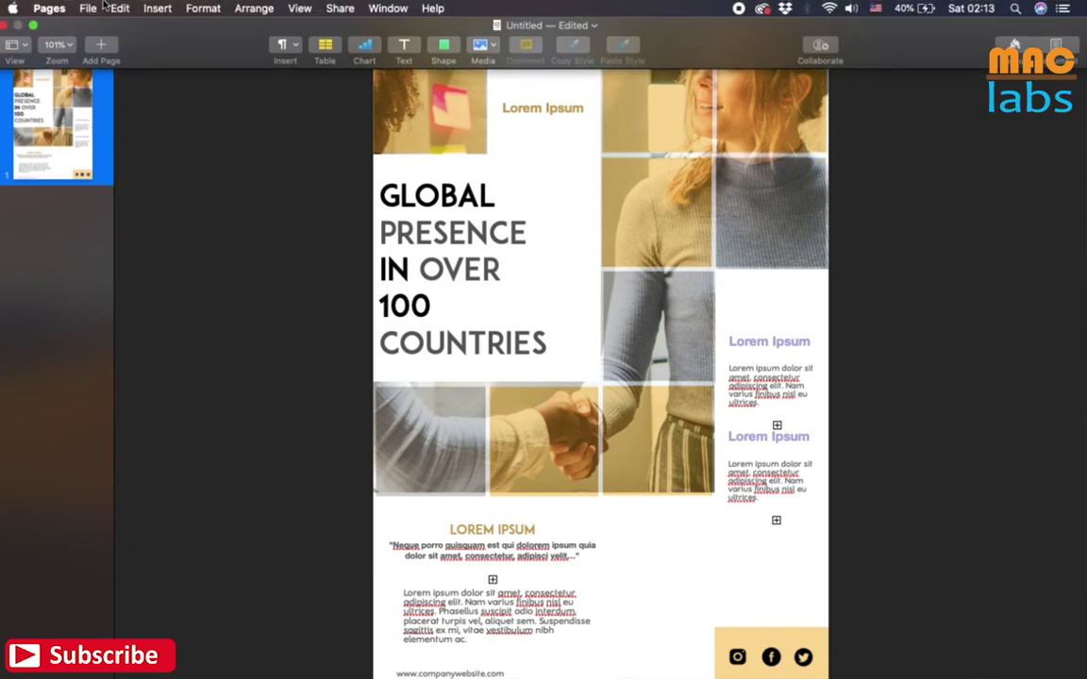
Create a new document from the Blank portrait template in the Basic category.
click(87, 9)
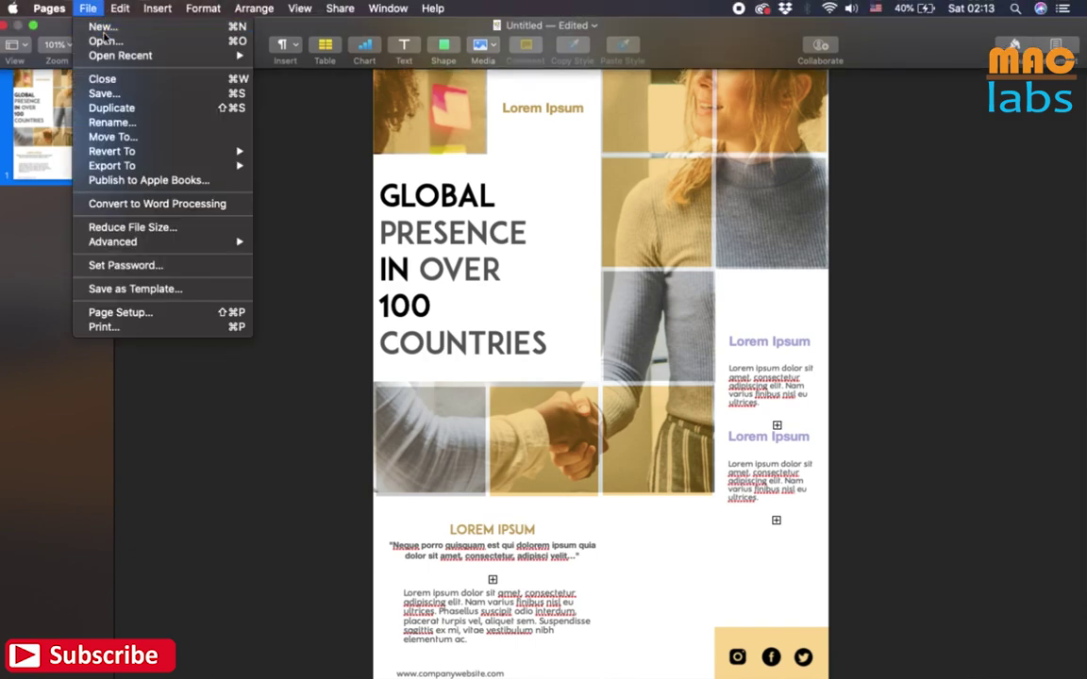
key(Escape)
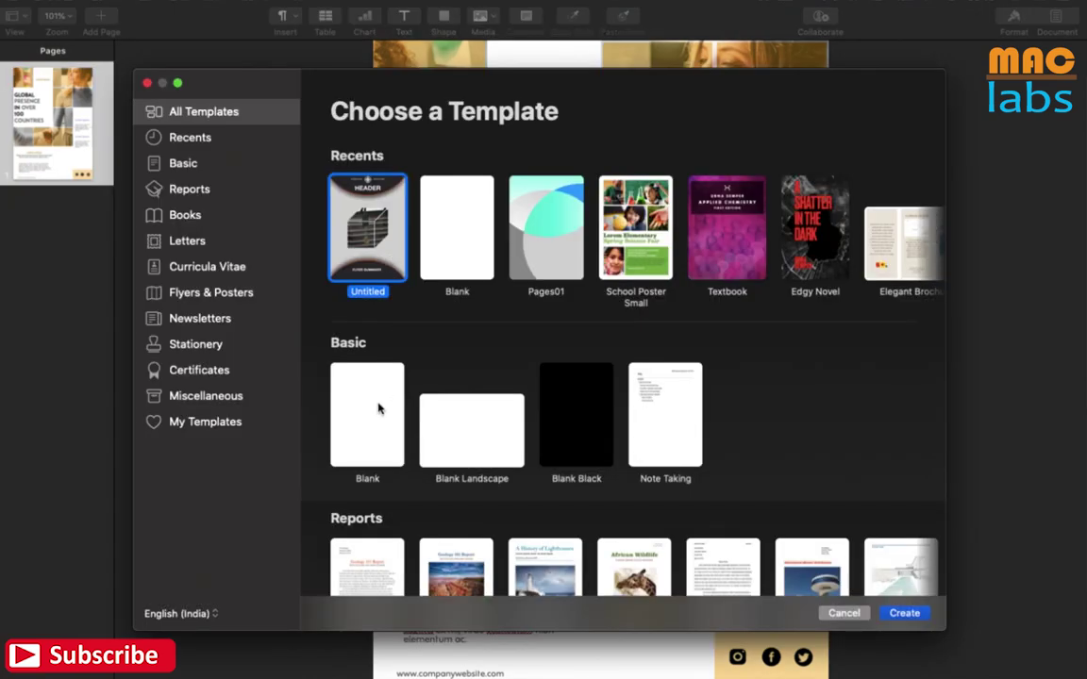
click(380, 408)
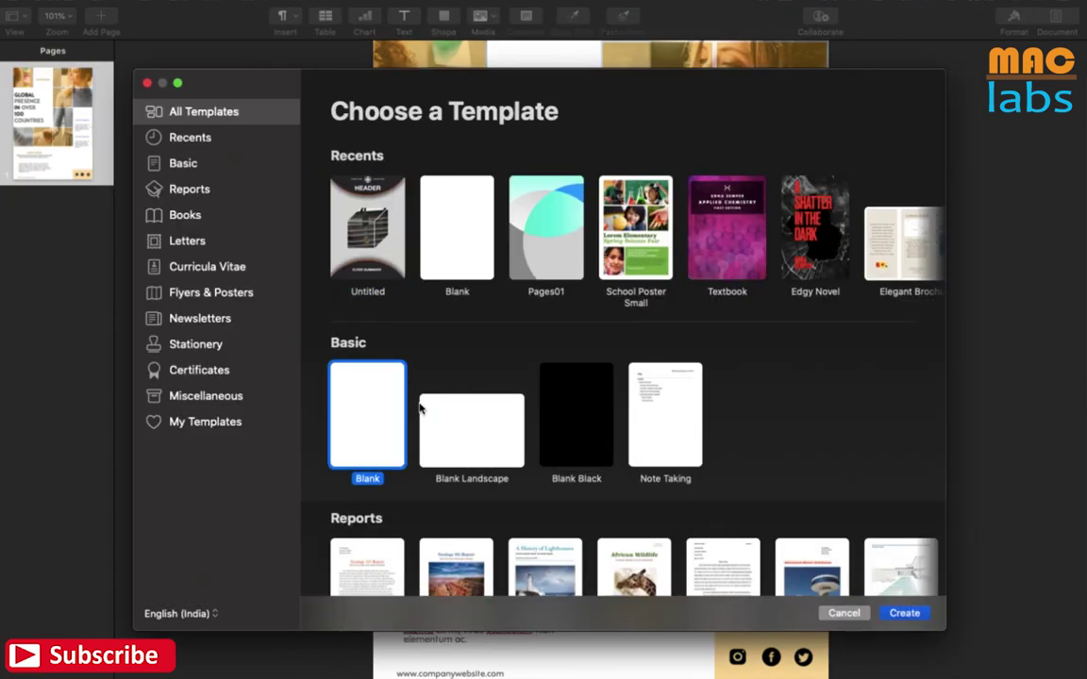
click(908, 615)
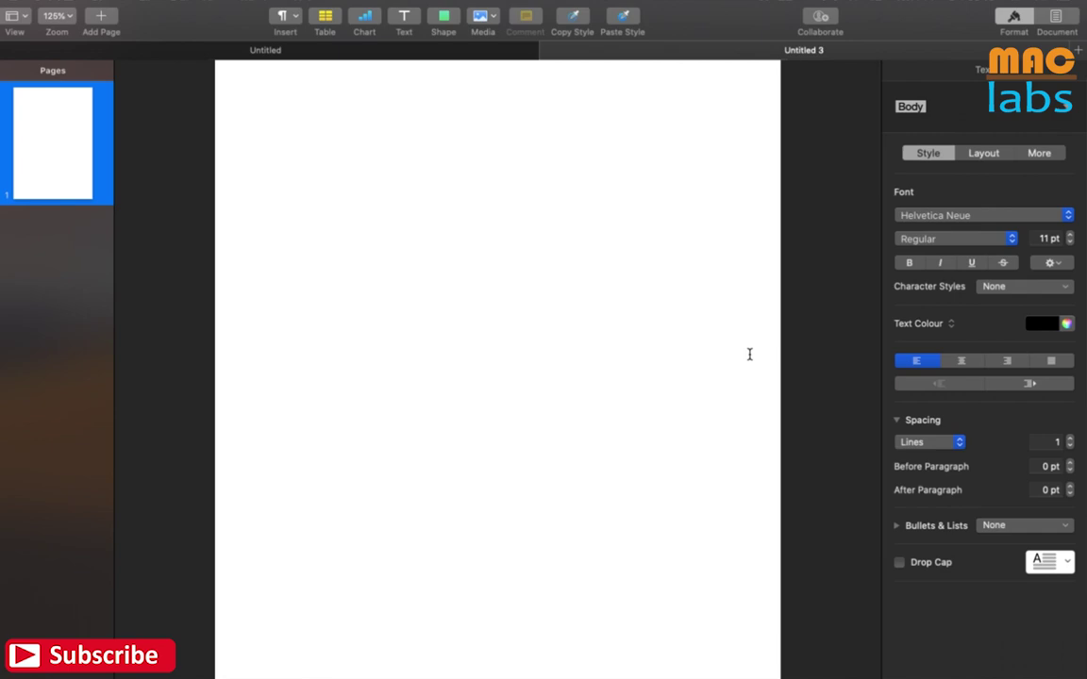
Turn off the header, footer and document body, converting the document to a page layout document.
click(1059, 23)
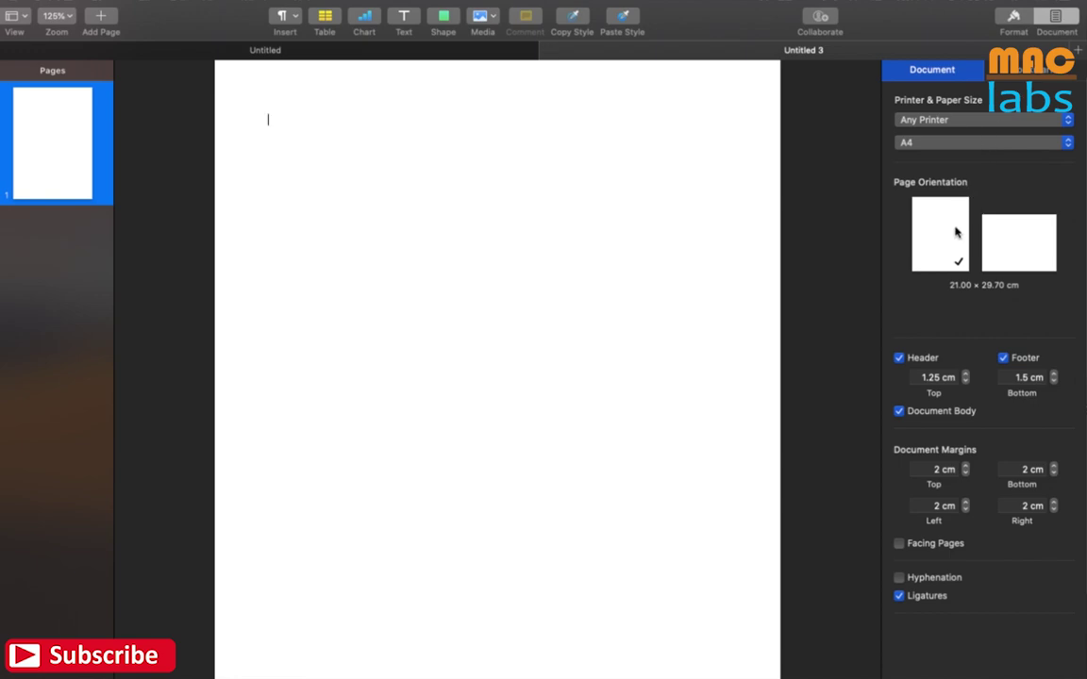
click(898, 360)
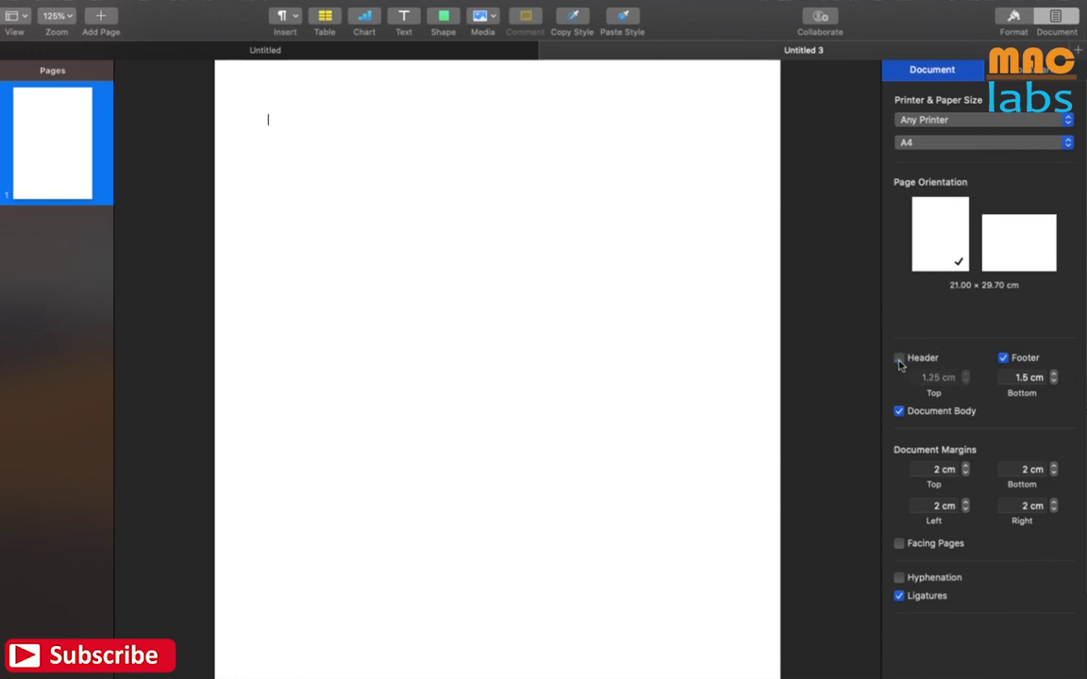
click(1004, 360)
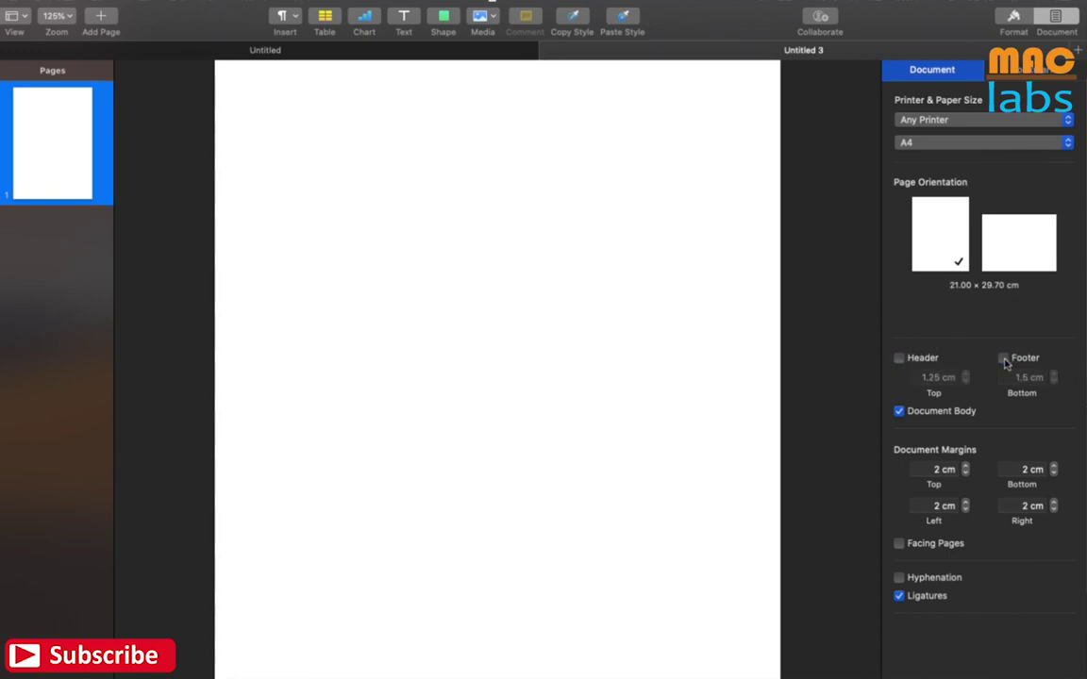
click(899, 413)
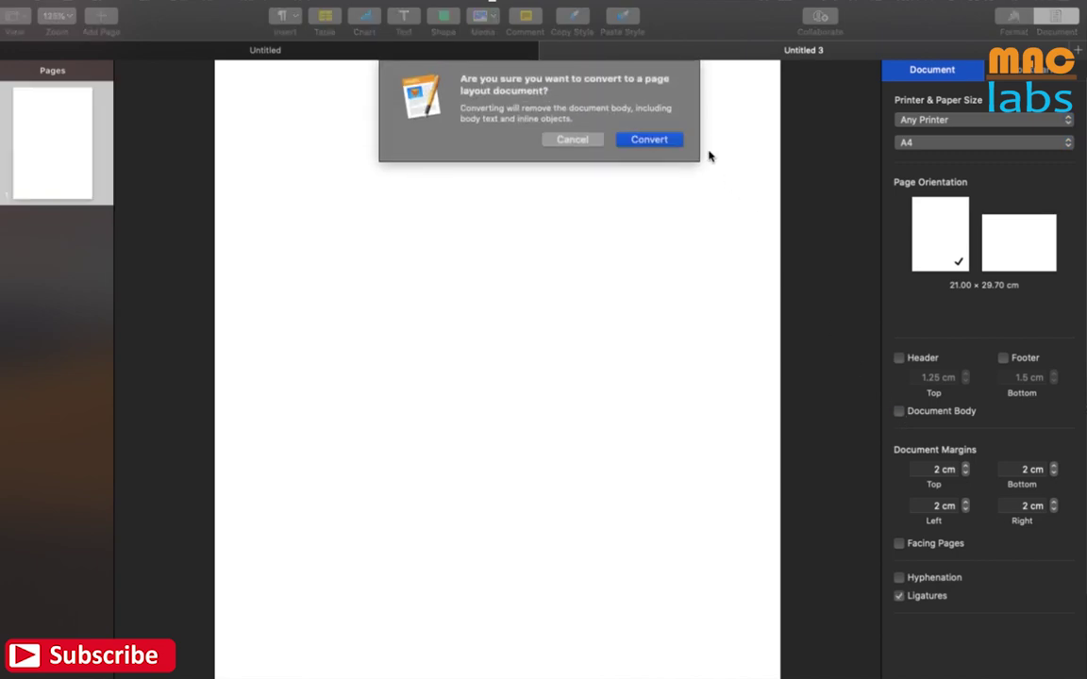
click(651, 141)
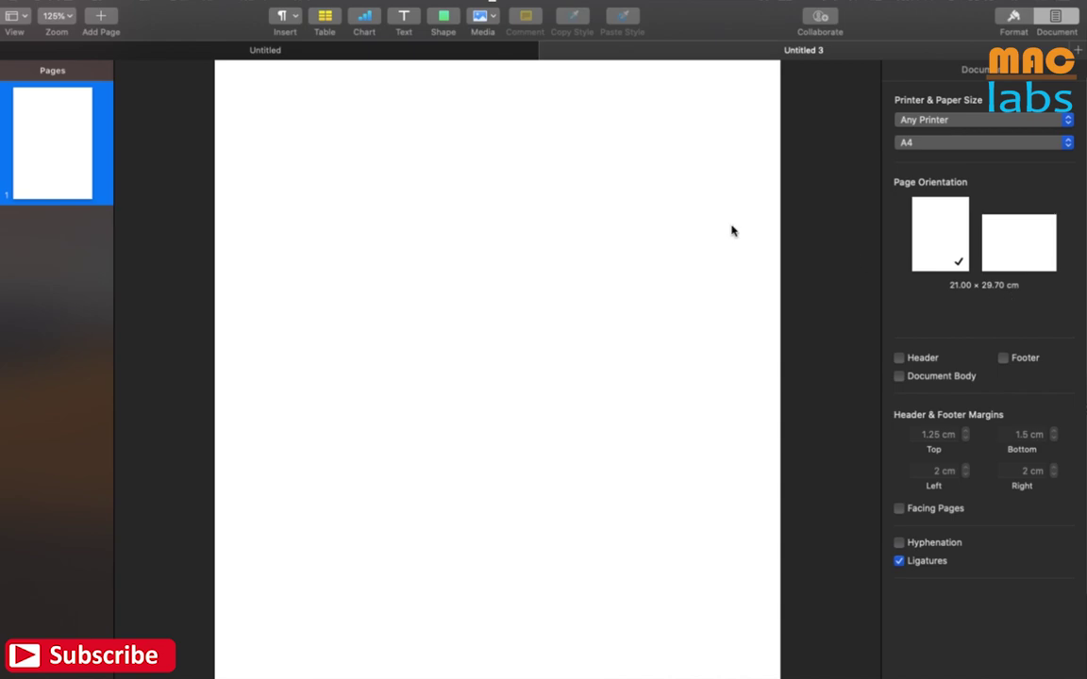
Insert a basic square shape and set its size to 5.25 cm with constrained proportions.
click(569, 191)
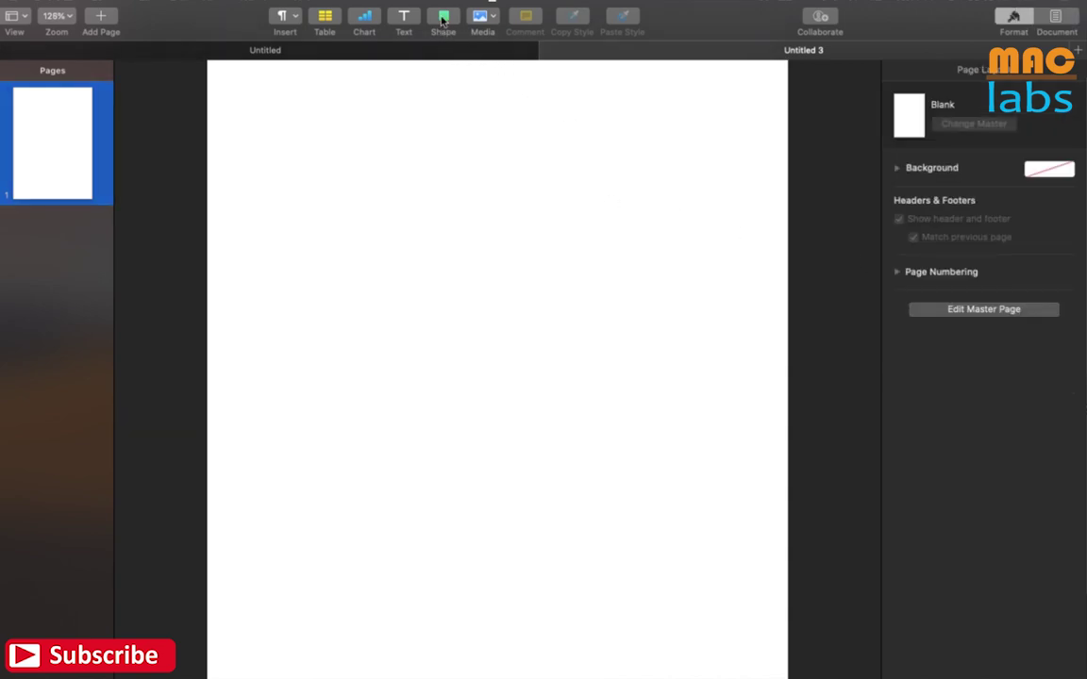
click(443, 18)
click(447, 135)
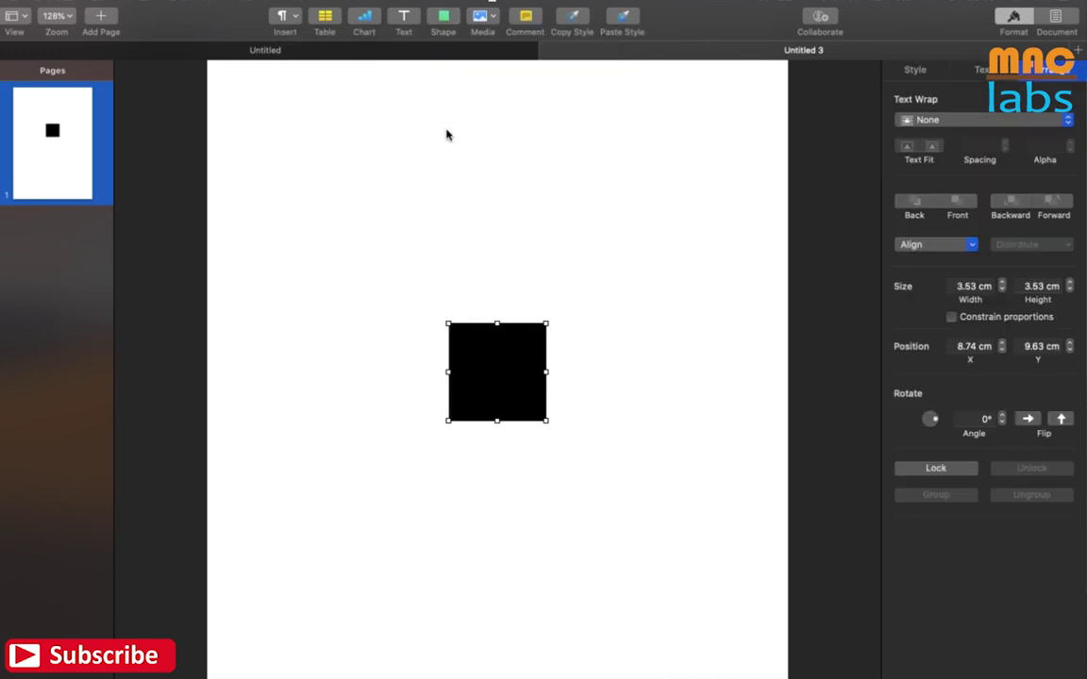
click(977, 286)
key(BackSpace)
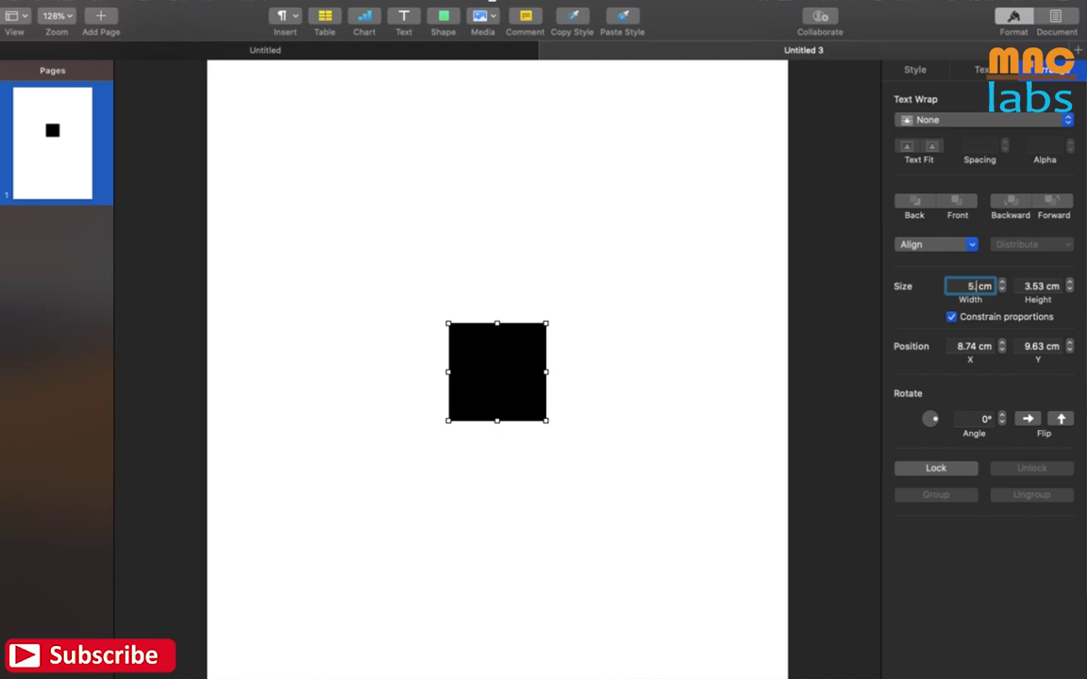
text(5.25)
key(Return)
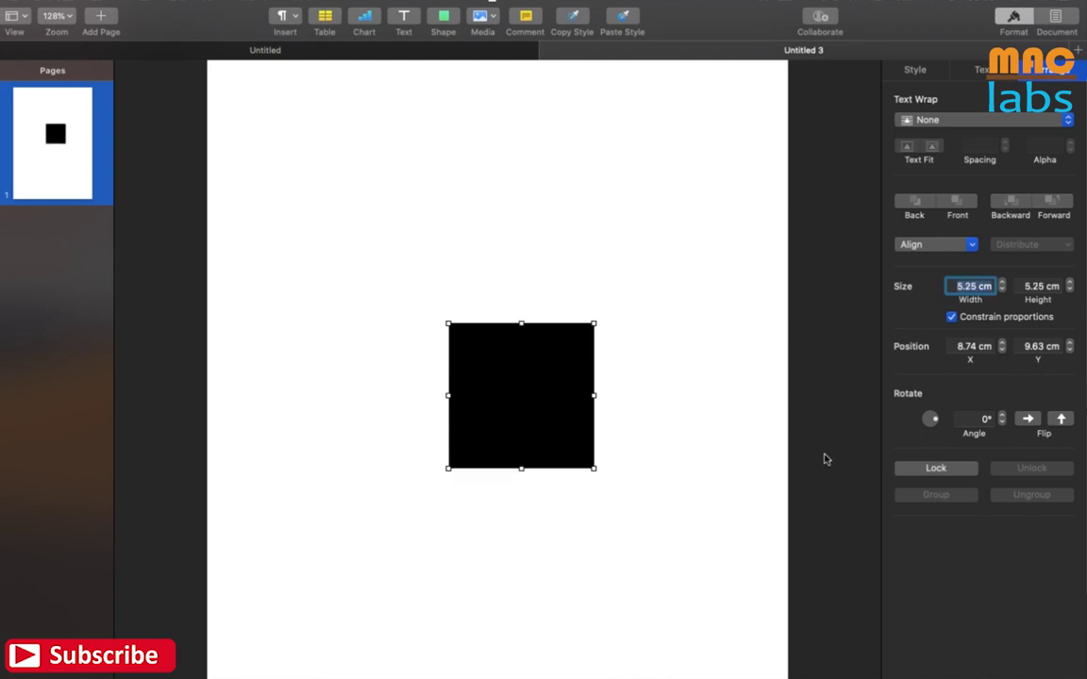
Move the square into the page's upper-right corner and apply the blue shape style to it.
drag(502, 400, 696, 136)
click(929, 72)
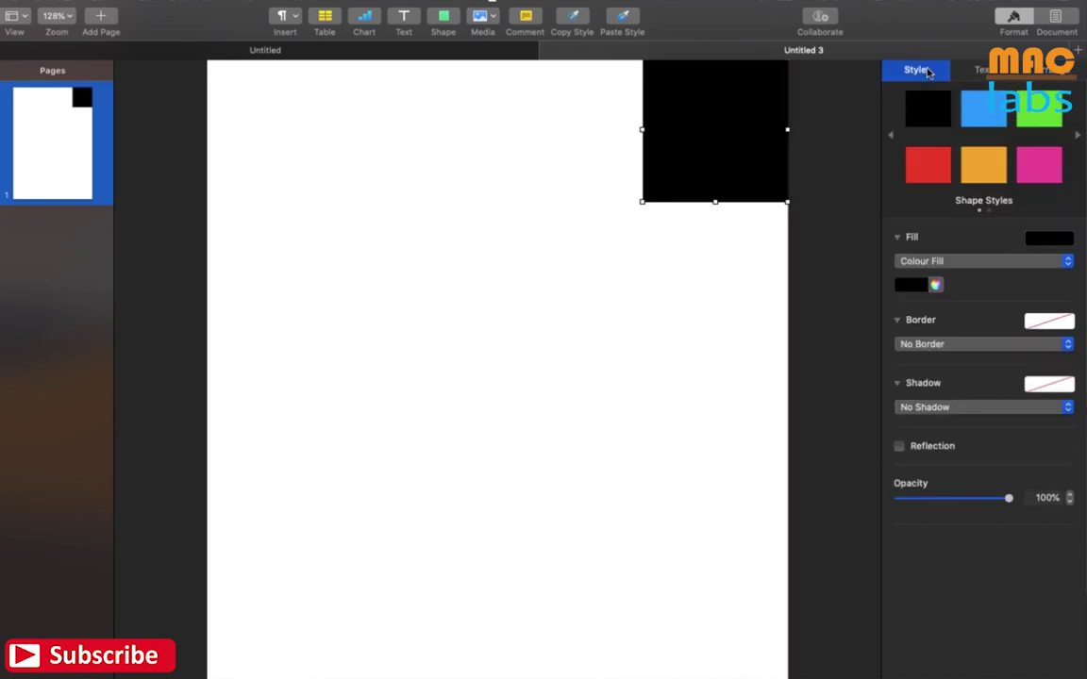
click(969, 114)
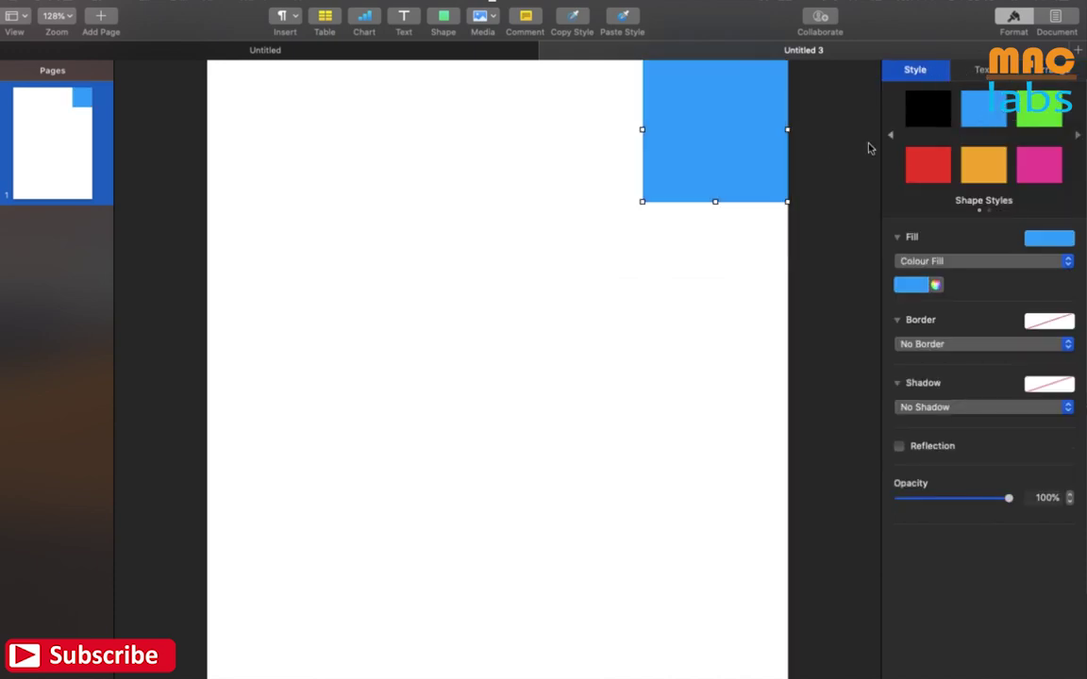
Copy the blue square along the page's top edge, placing one copy in the upper-left corner and one beside the original.
right_click(718, 141)
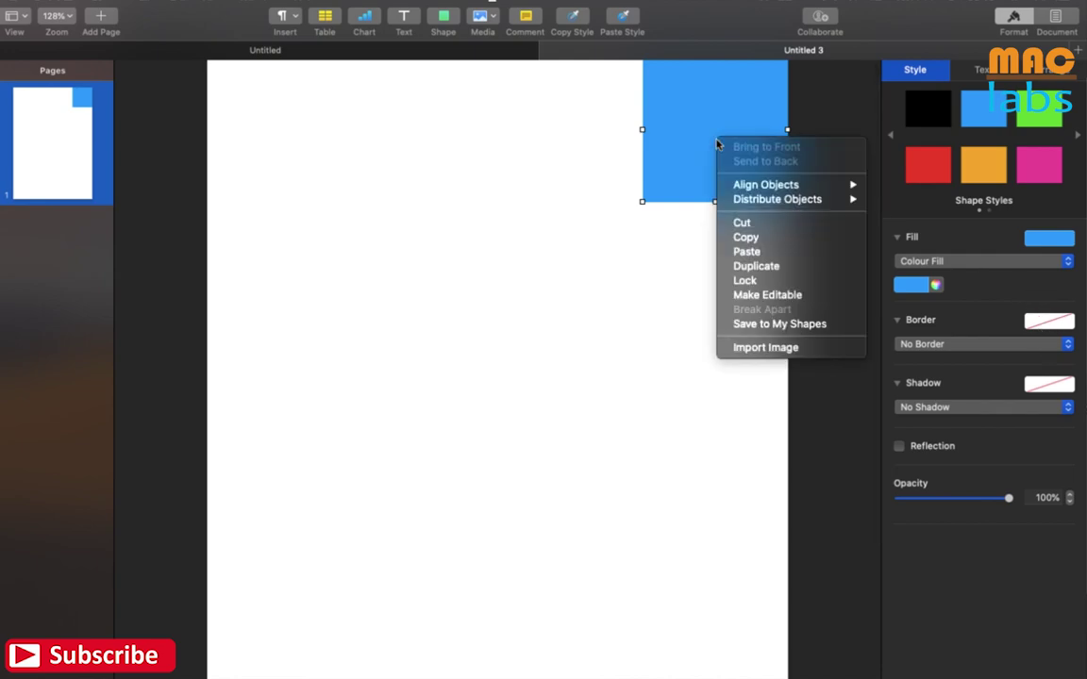
click(748, 238)
right_click(623, 210)
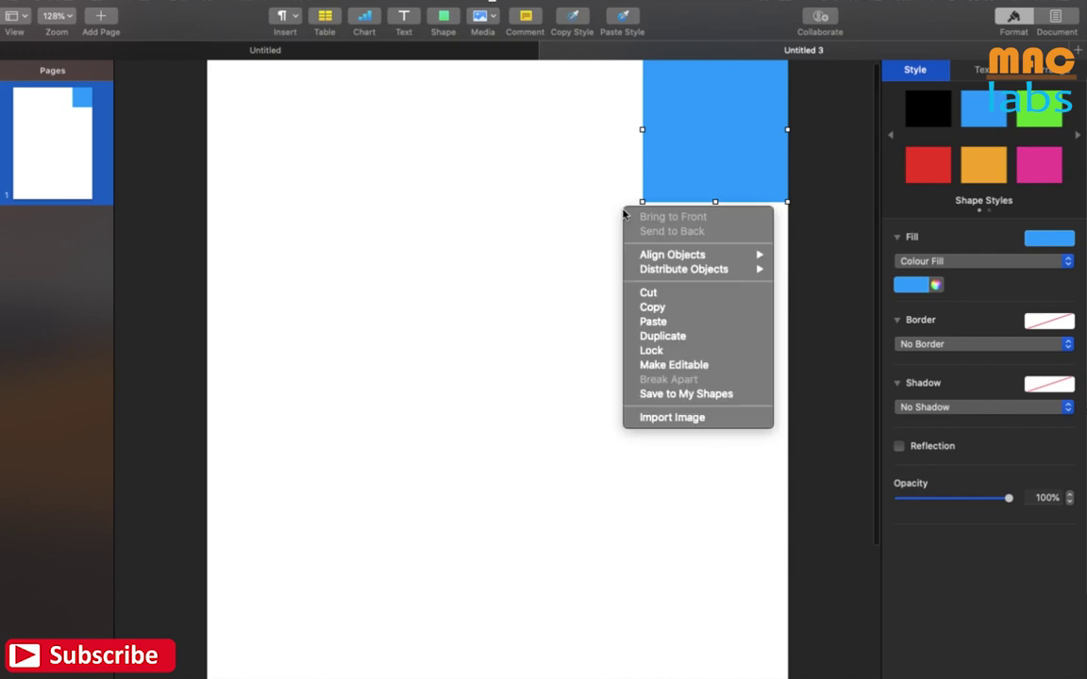
click(672, 322)
drag(688, 184, 296, 150)
click(727, 190)
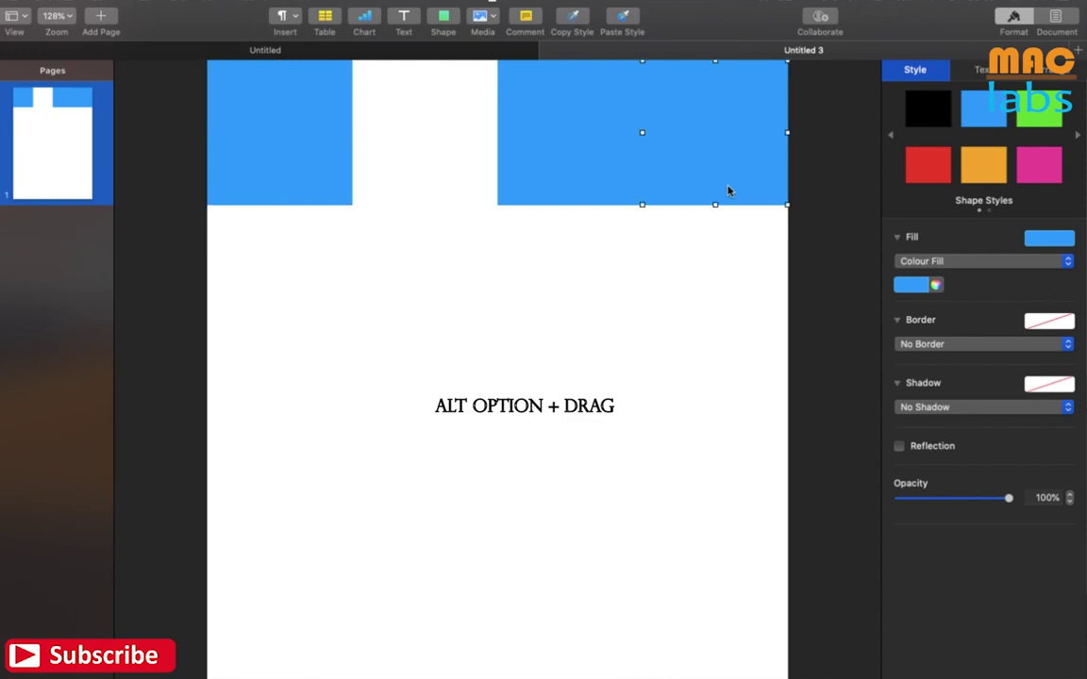
Duplicate the adjoining pair of squares downward to form four rows, then duplicate the pair leftward to span the fourth row.
drag(620, 184, 626, 480)
scroll(447, 464, down, 3)
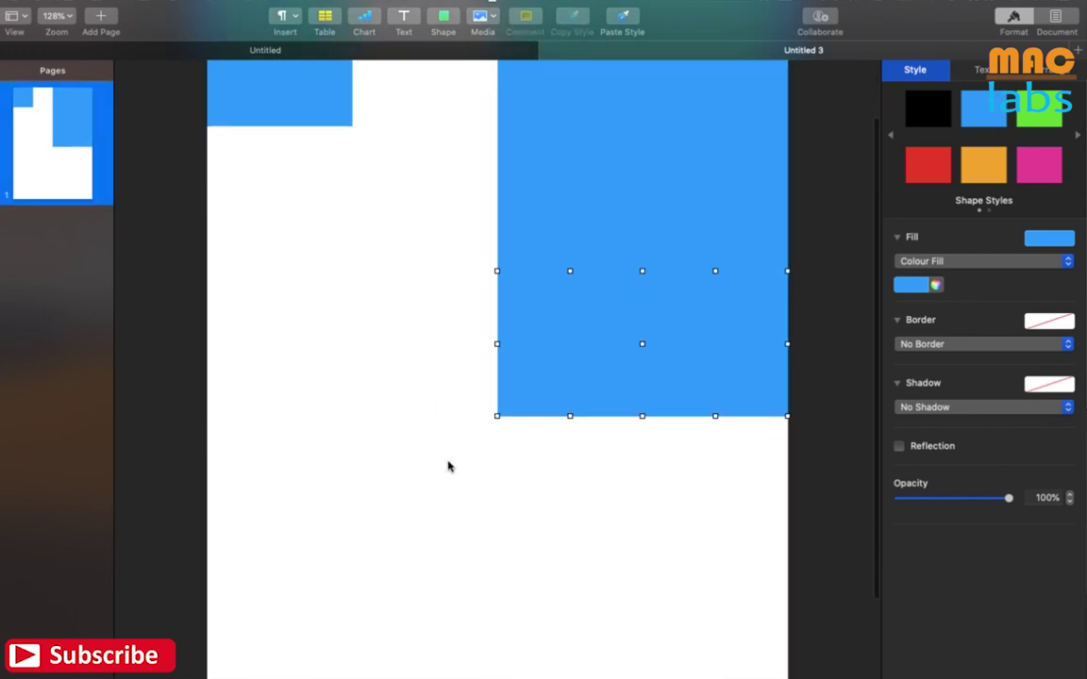
scroll(450, 457, down, 5)
drag(540, 293, 364, 379)
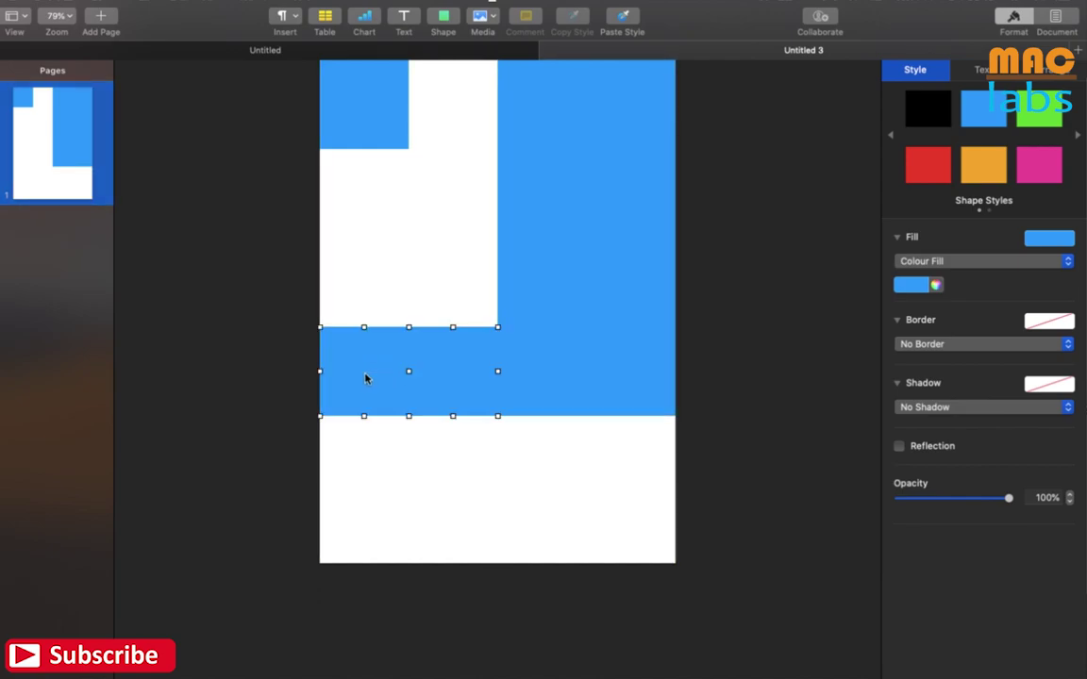
click(745, 389)
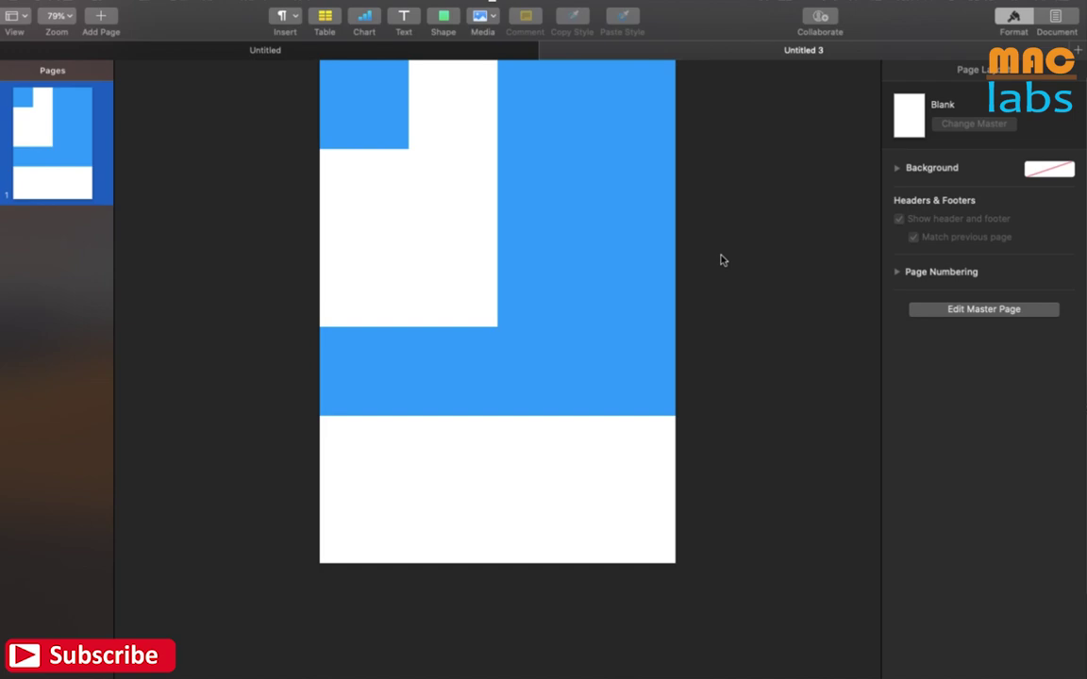
Select all the blue squares and unite them into a single shape.
key(super+a)
key(alt+super+c)
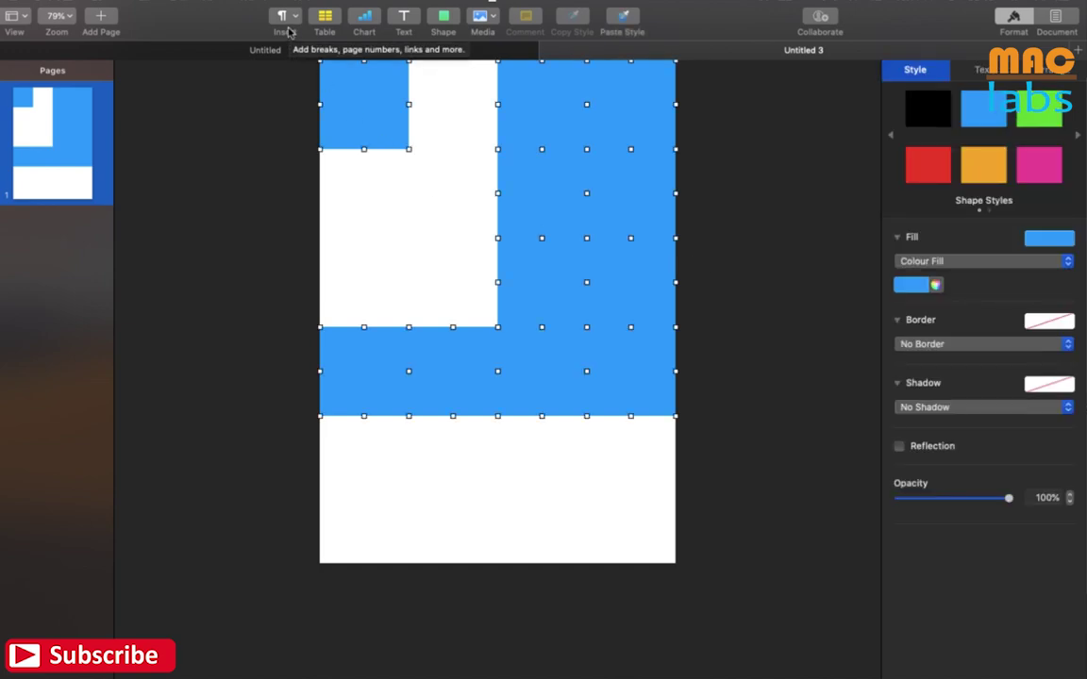
mouse_move(203, 7)
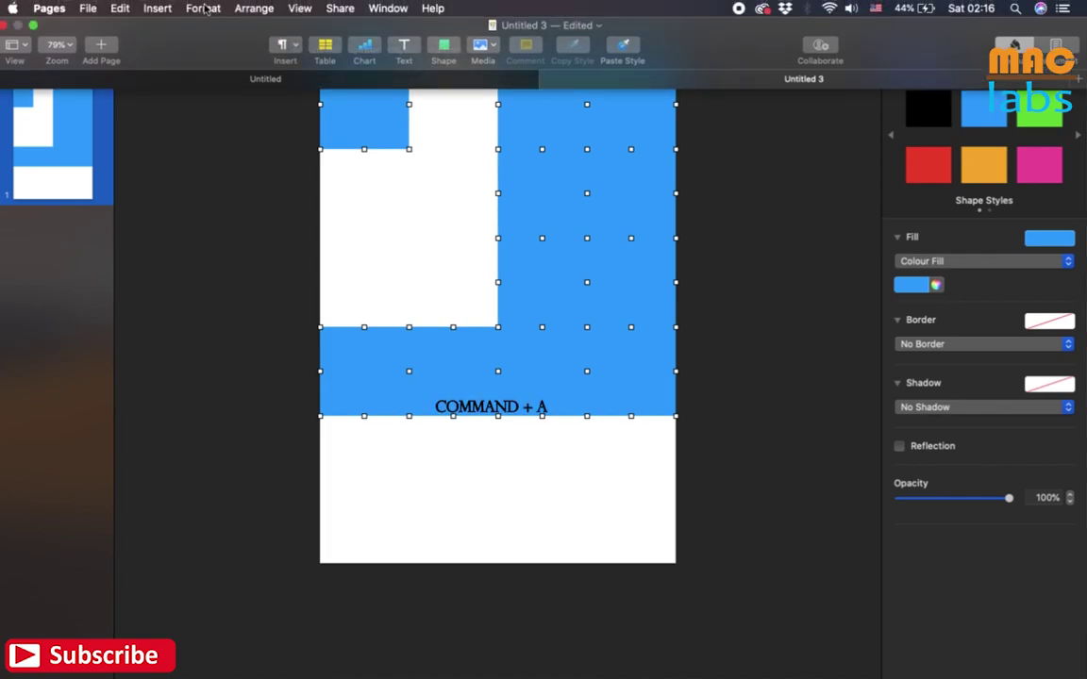
click(194, 7)
mouse_move(259, 98)
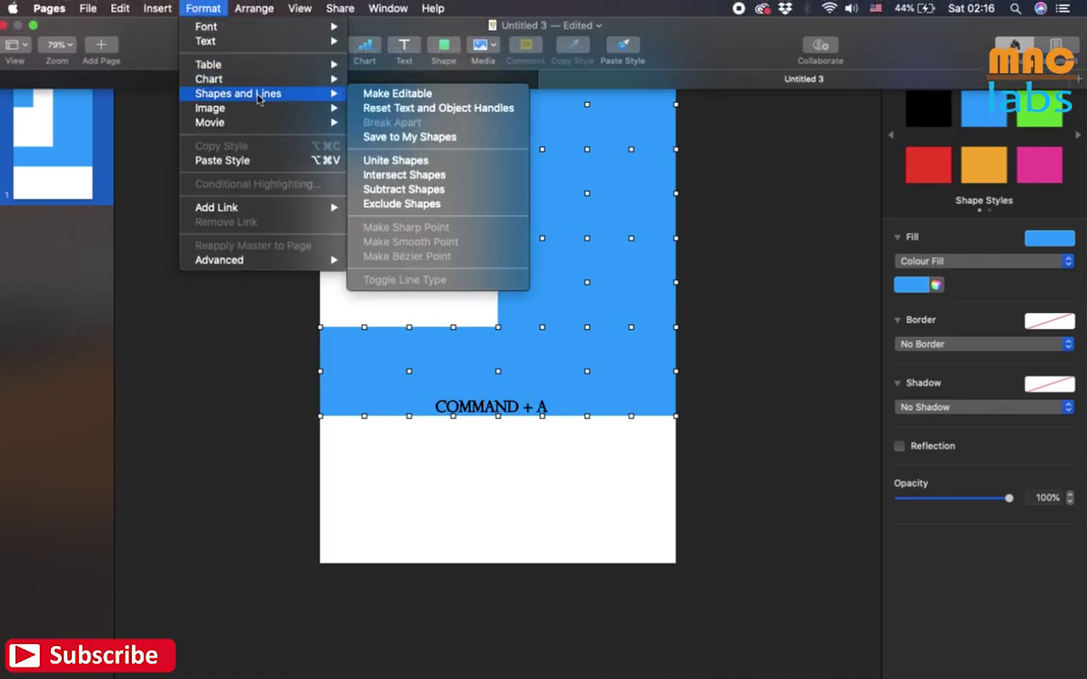
click(385, 160)
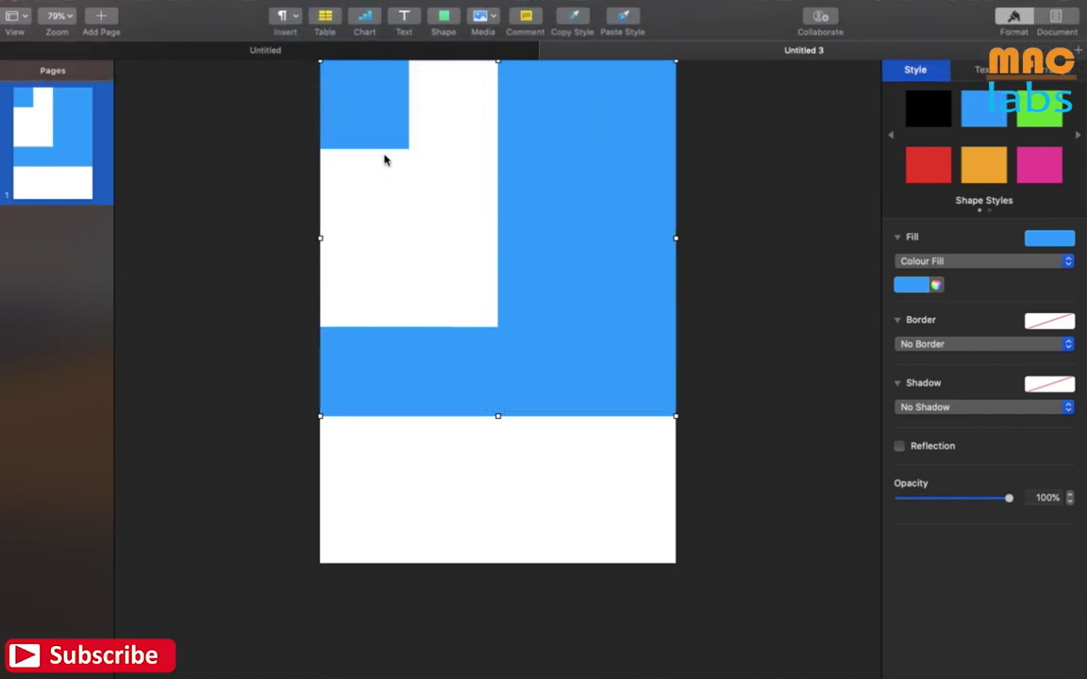
click(708, 285)
Bring wallpaperflare.com_wallpaper (1).jpg from the Finder folder Vid05 onto the page, enlarge it to about 32.82 × 20.51 cm and centre it over the blue shape.
scroll(709, 285, down, 1)
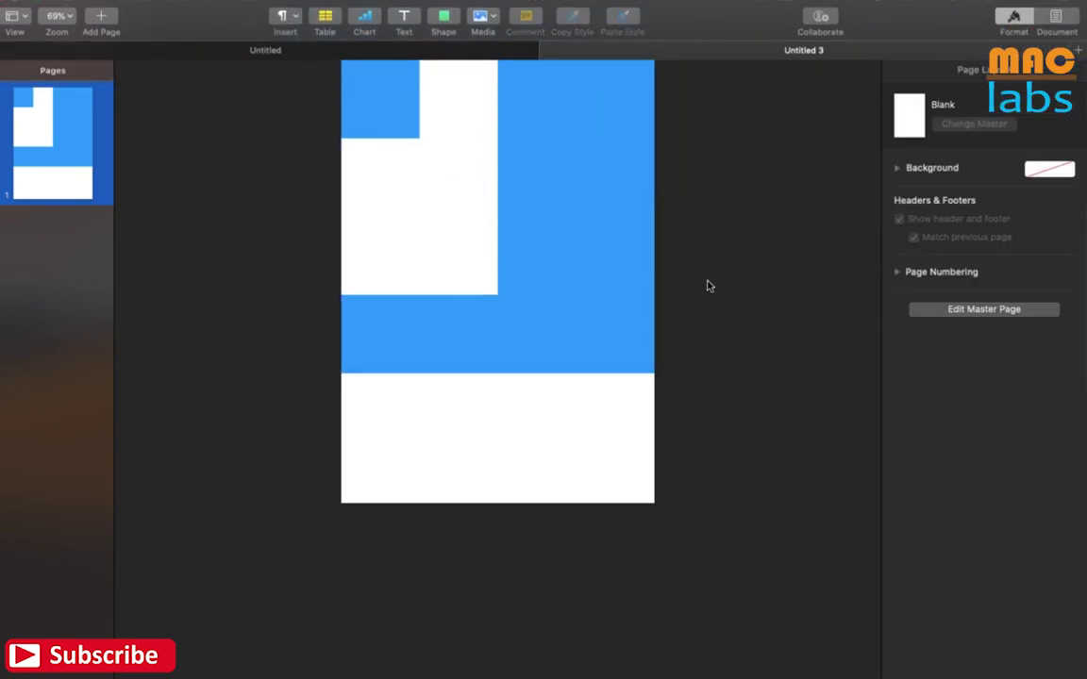
key(ctrl+Right)
key(ctrl+Left)
key(ctrl+Right)
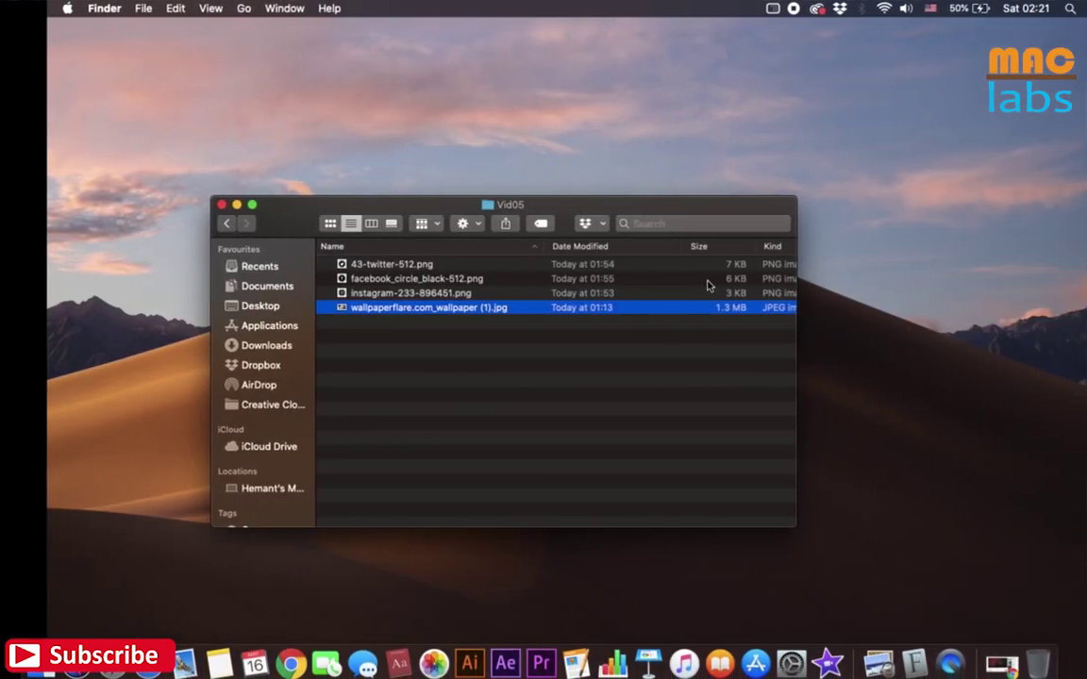
drag(475, 317, 526, 153)
key(ctrl+Left)
drag(401, 227, 225, 464)
drag(423, 283, 486, 286)
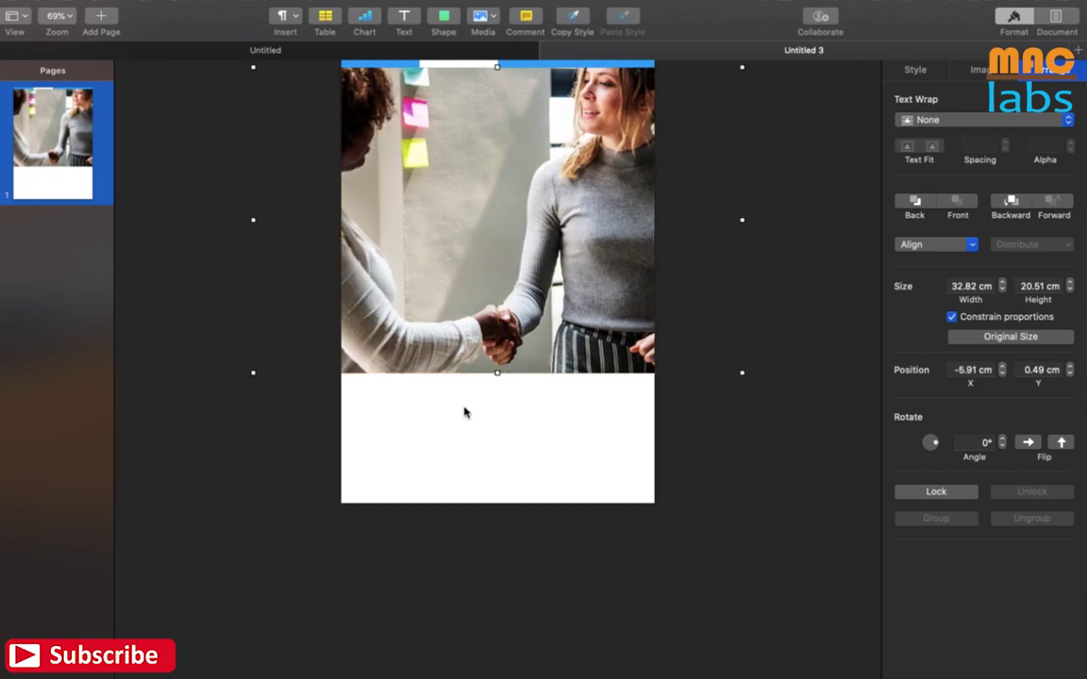
Mask the handshake photo with the united blue shape using Mask With Selection, and accept the mask.
key(super+a)
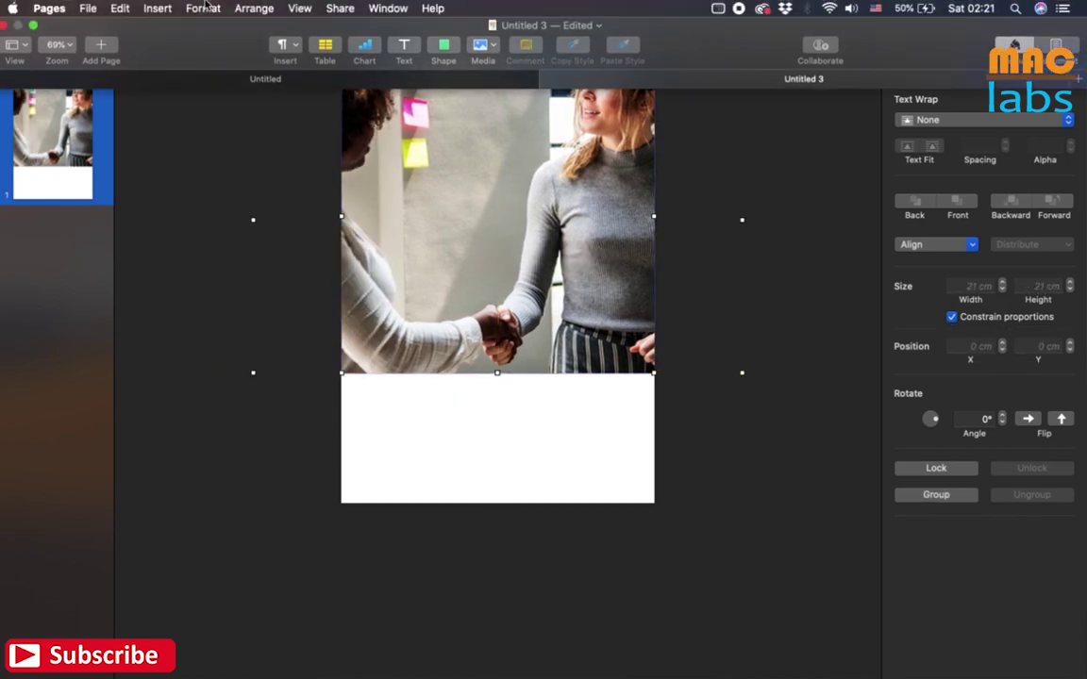
click(203, 8)
mouse_move(243, 110)
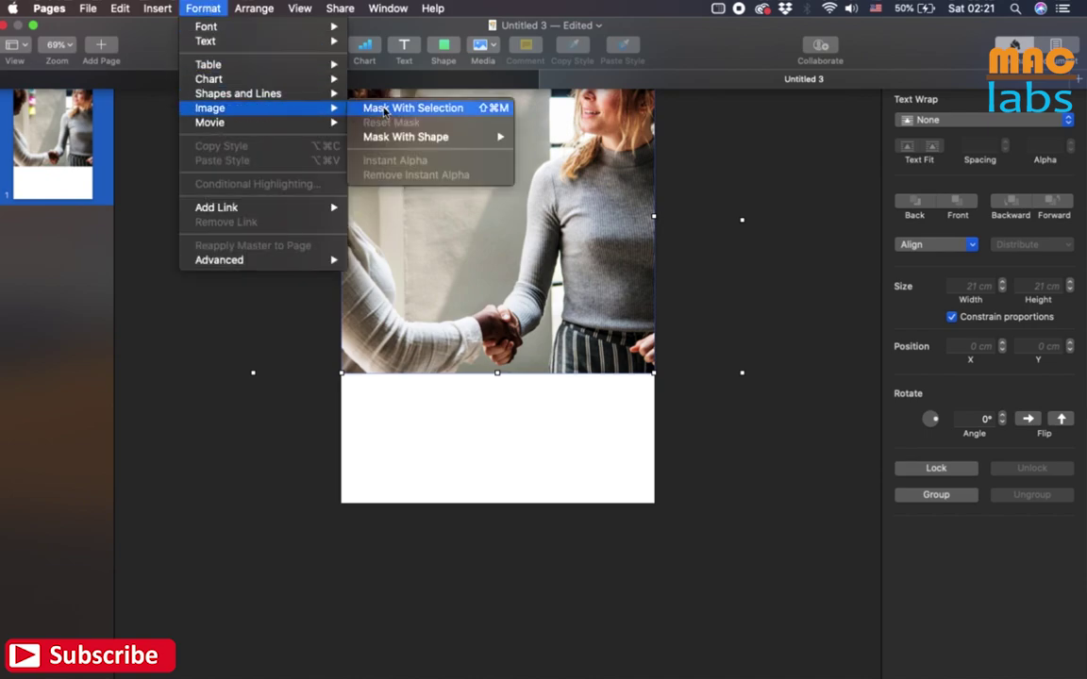
click(382, 108)
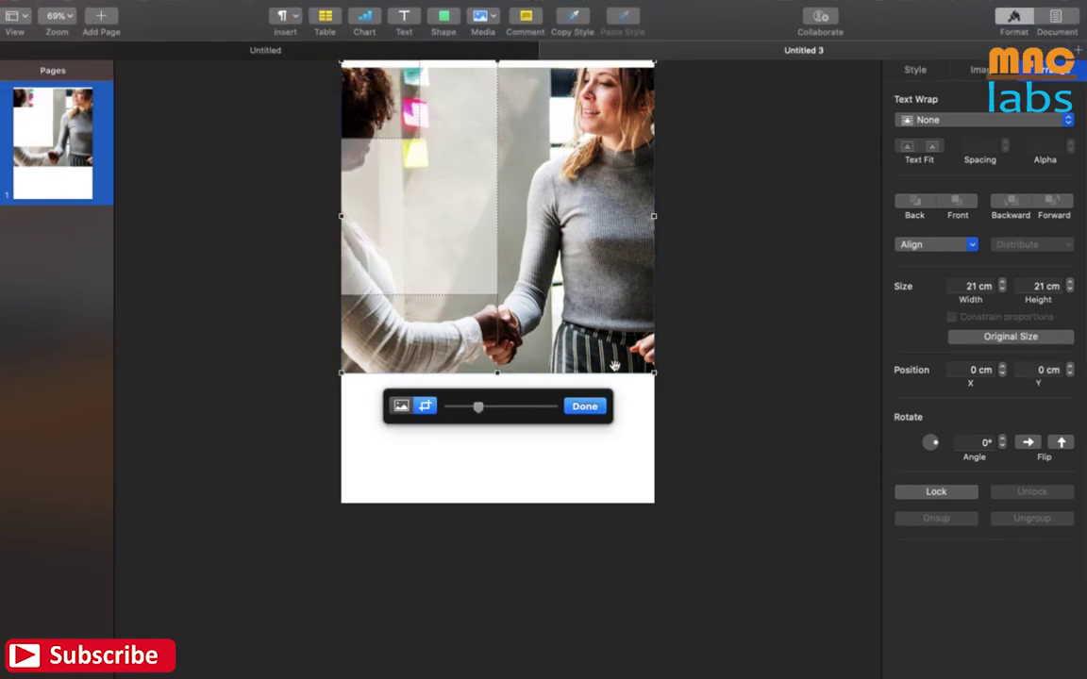
click(585, 407)
click(758, 277)
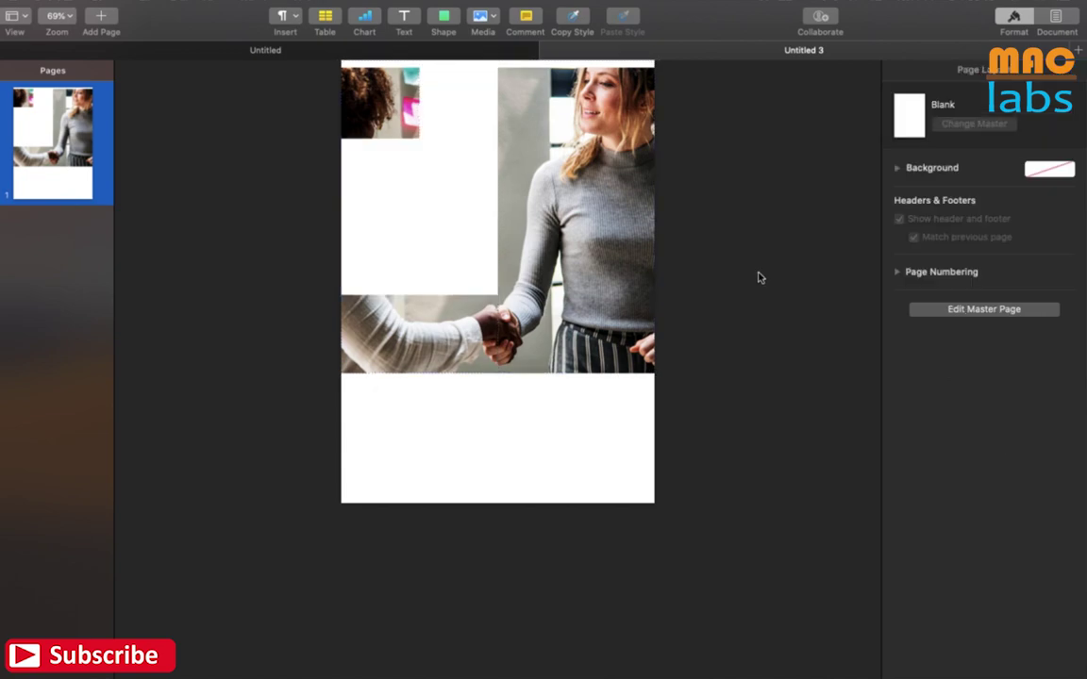
Insert a basic square shape and place it over the masked photo against the page's right edge.
click(618, 230)
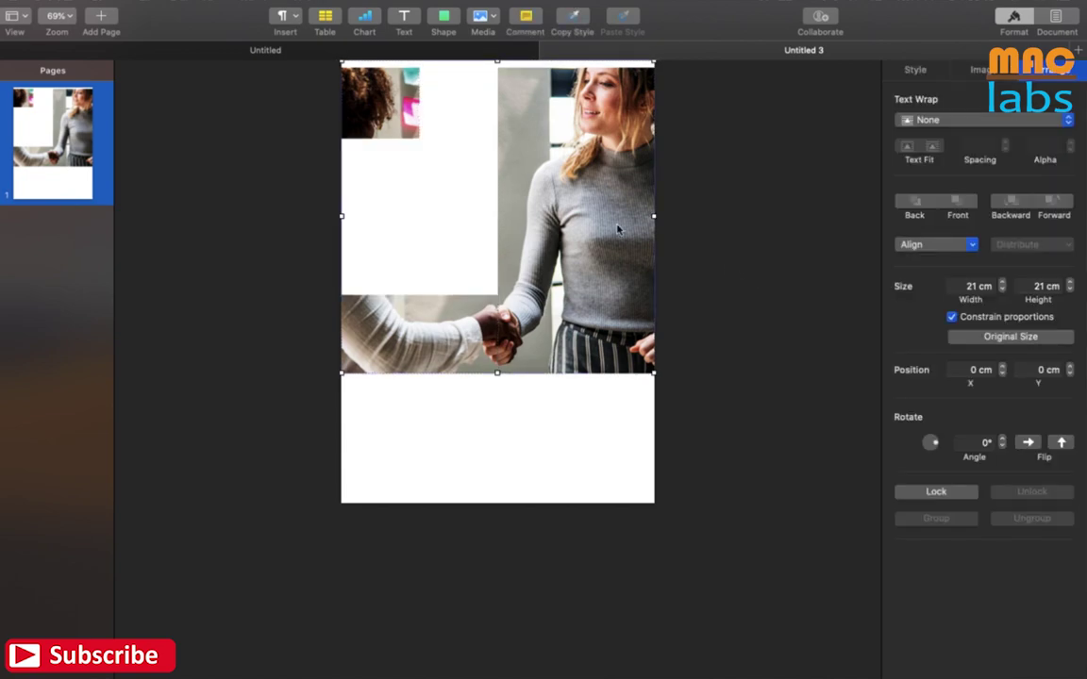
click(443, 23)
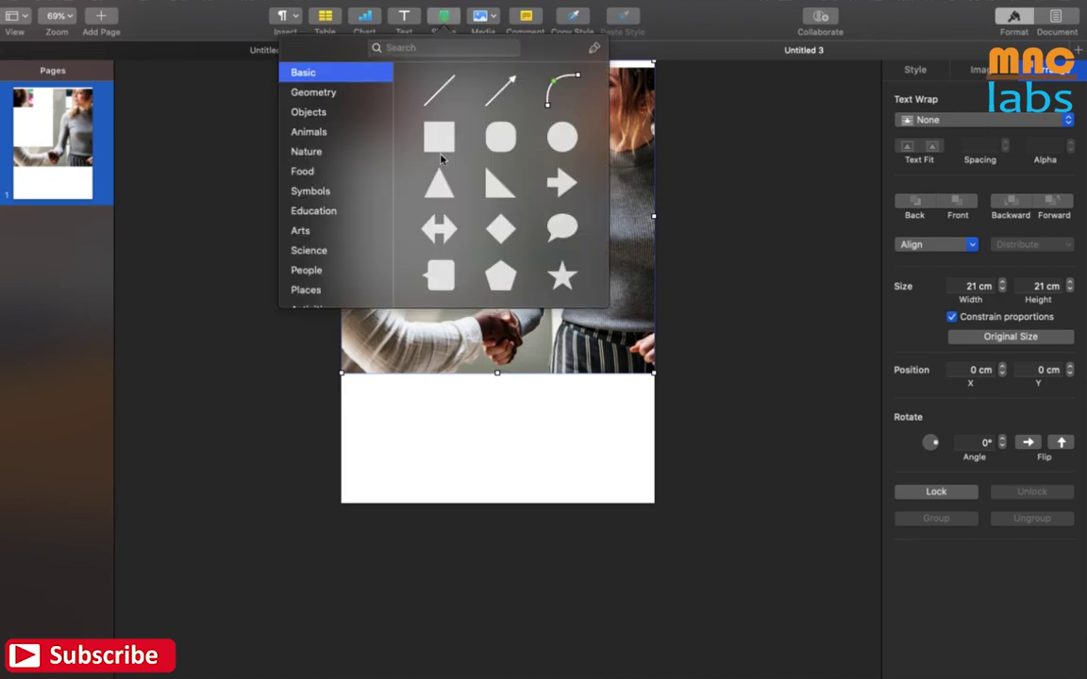
click(440, 157)
drag(510, 285, 643, 252)
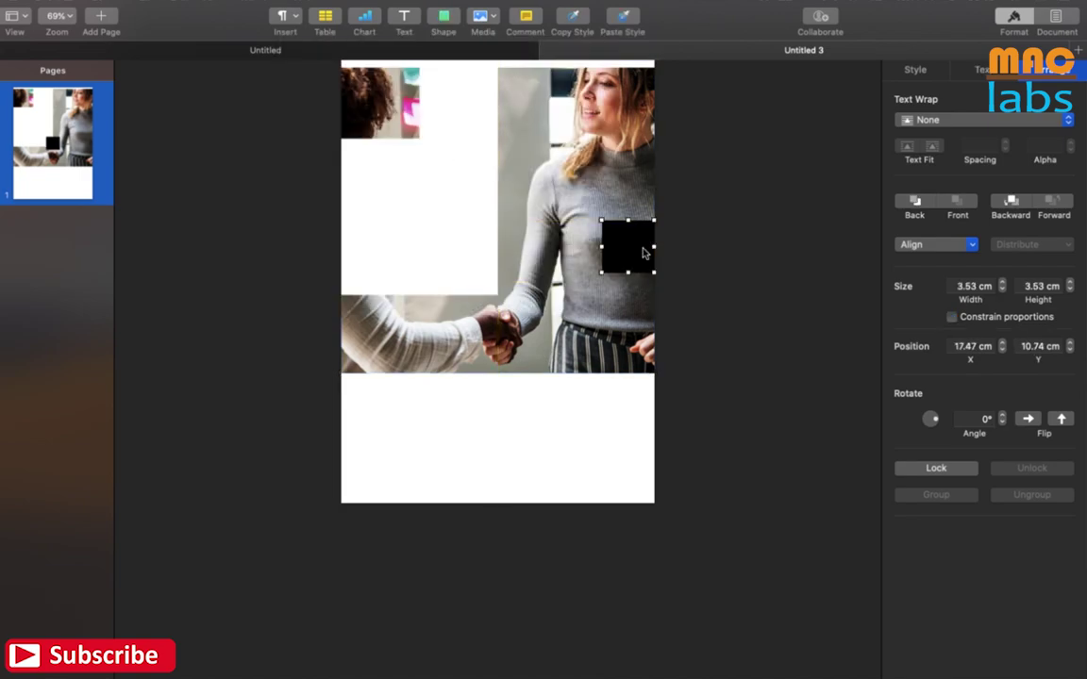
Resize the black square to 5.25 × 5.25 cm with constrained proportions and move it flush into the page's upper-right corner.
click(976, 285)
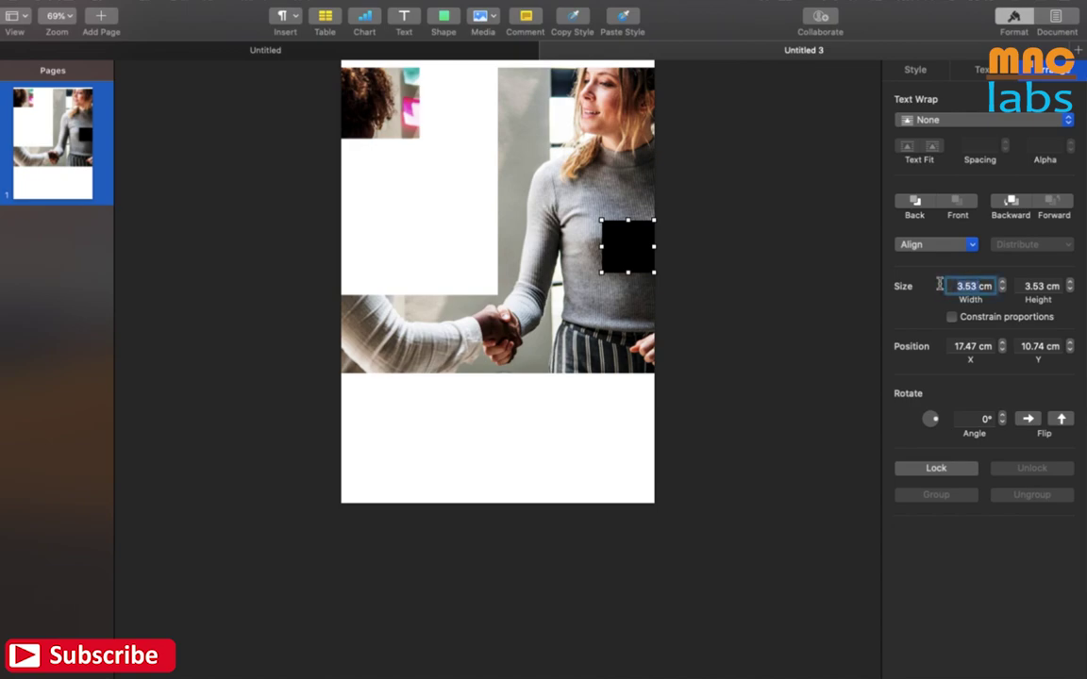
text(5cm)
click(951, 317)
key(Return)
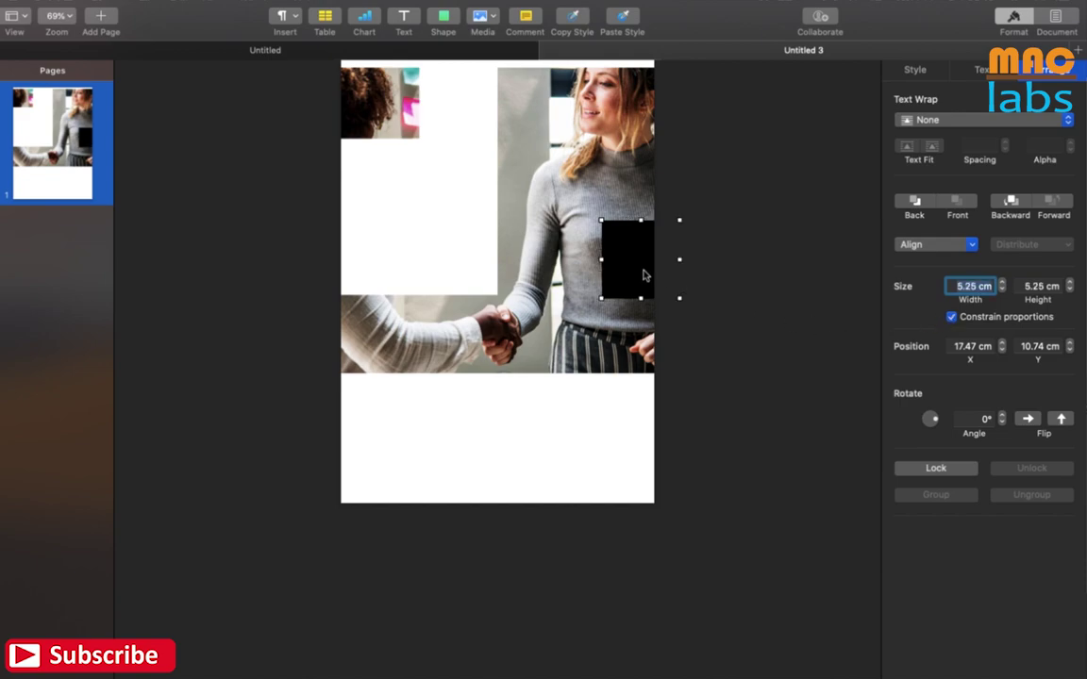
drag(645, 275, 623, 117)
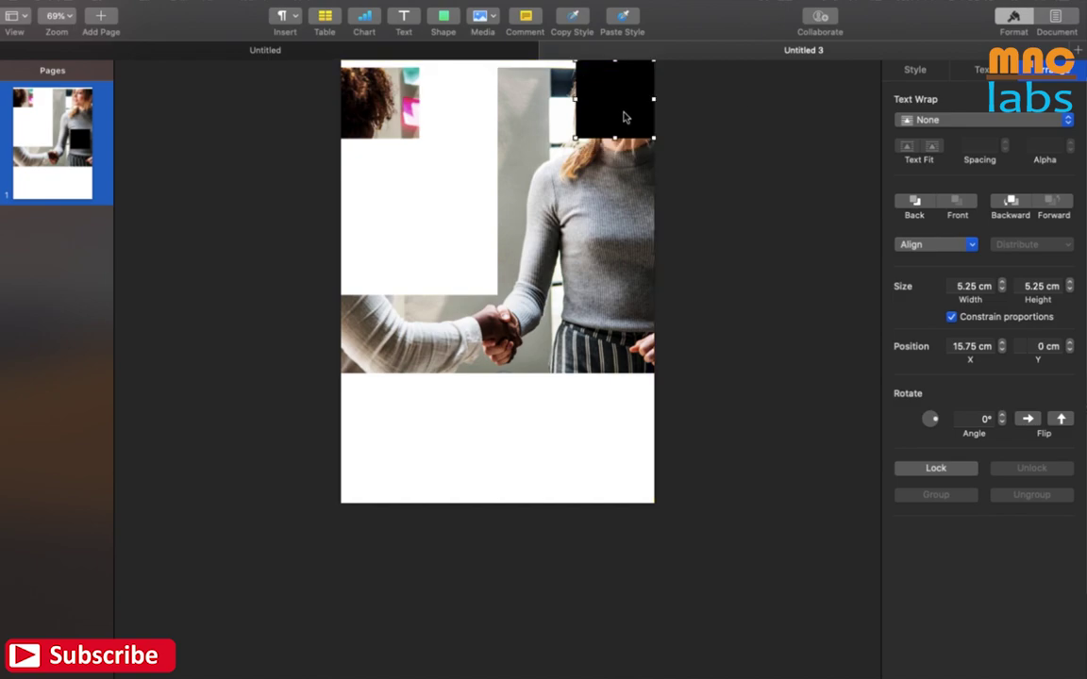
Give the square the orange shape style and lower its opacity to 32%.
click(916, 69)
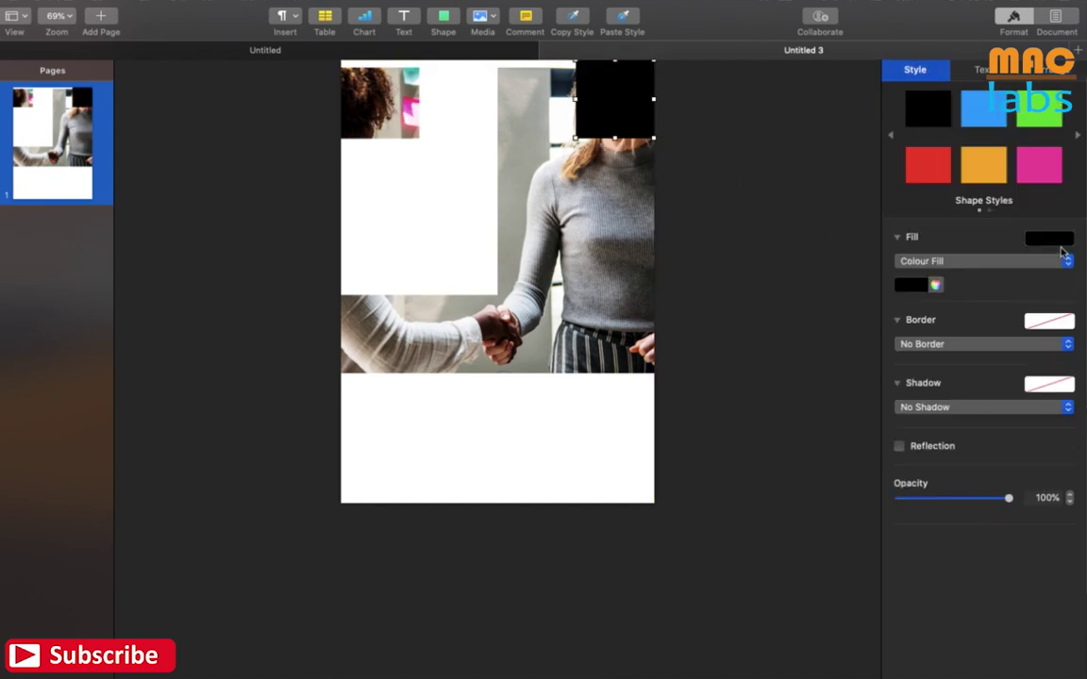
click(984, 166)
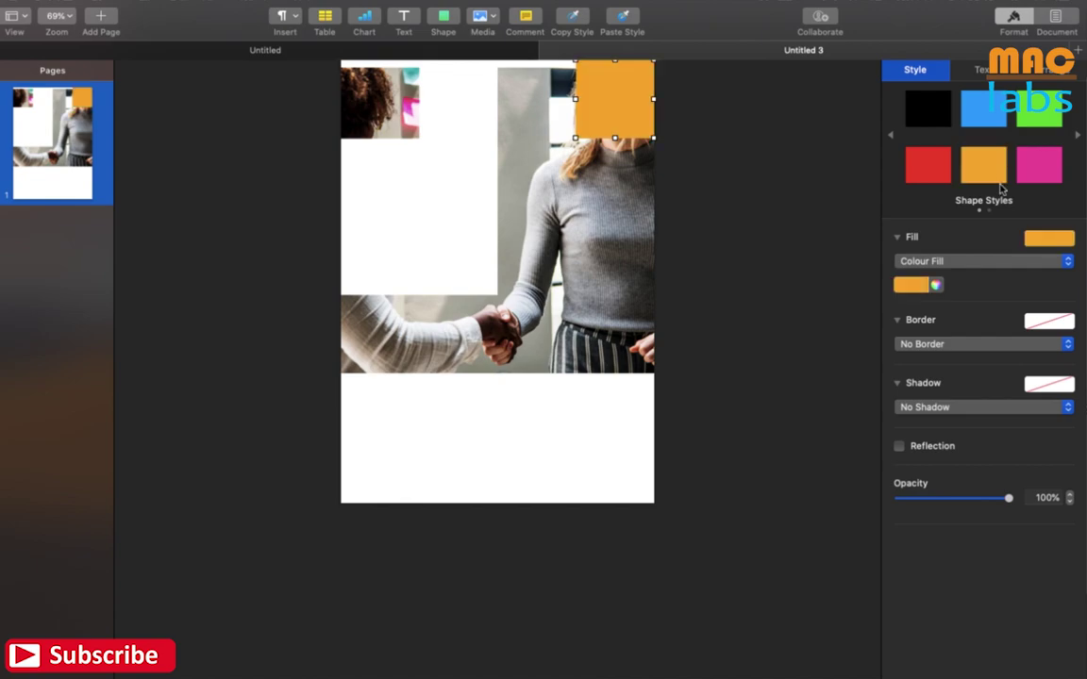
drag(1009, 503, 934, 514)
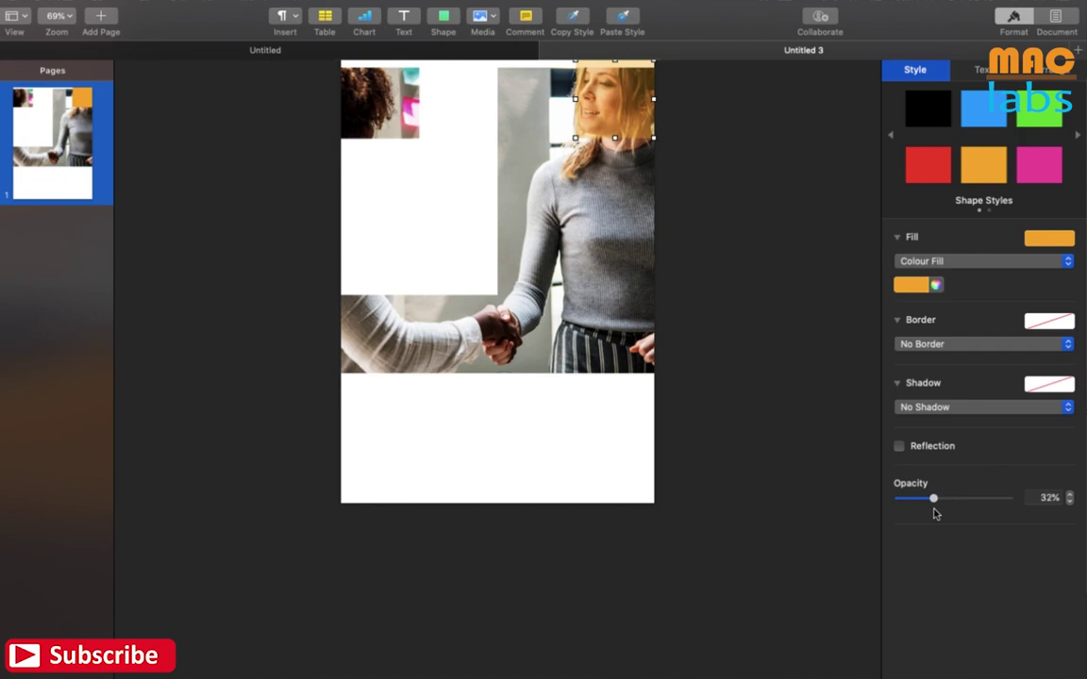
Add a white 5 pt line border to the translucent orange square.
click(1020, 345)
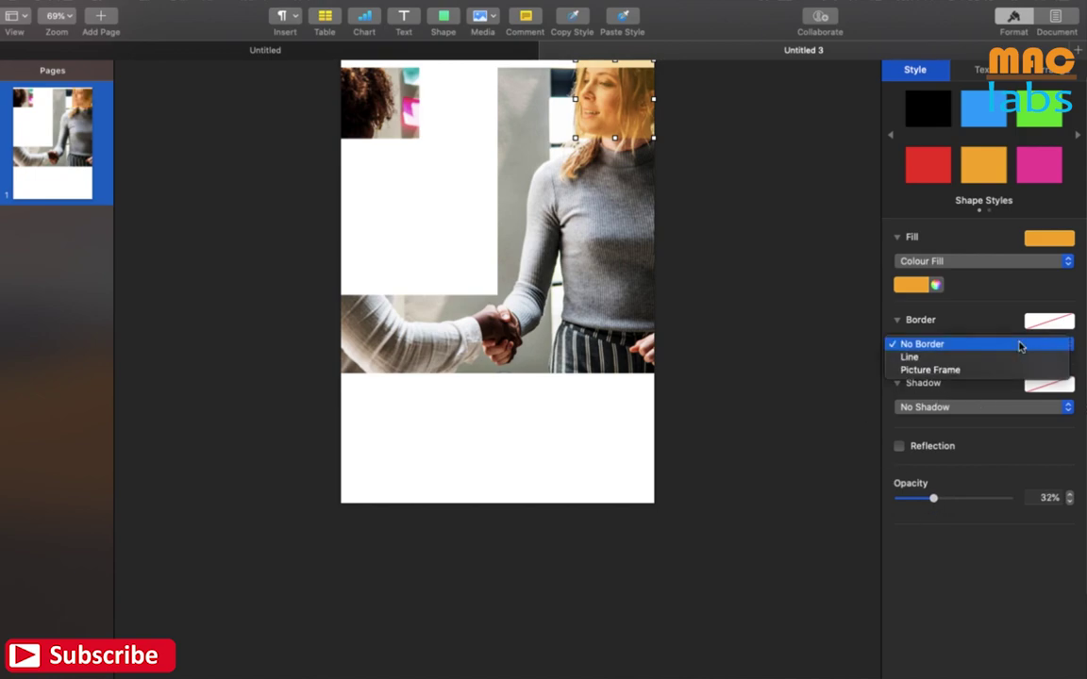
click(1021, 357)
click(1045, 322)
click(1044, 327)
click(982, 365)
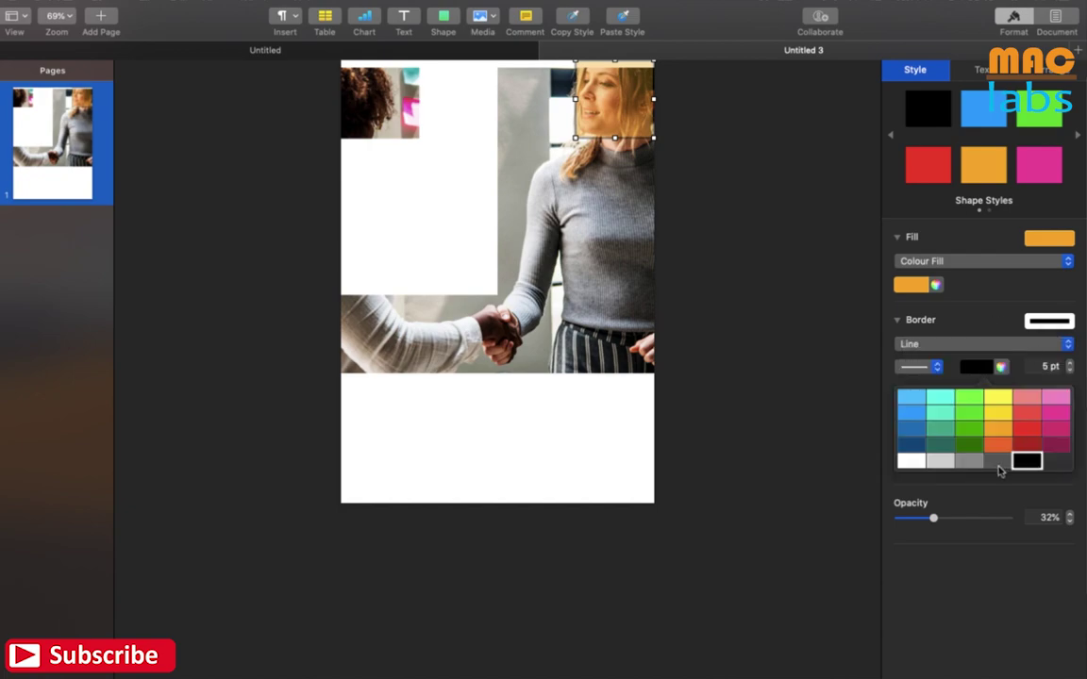
click(957, 462)
click(973, 370)
click(912, 466)
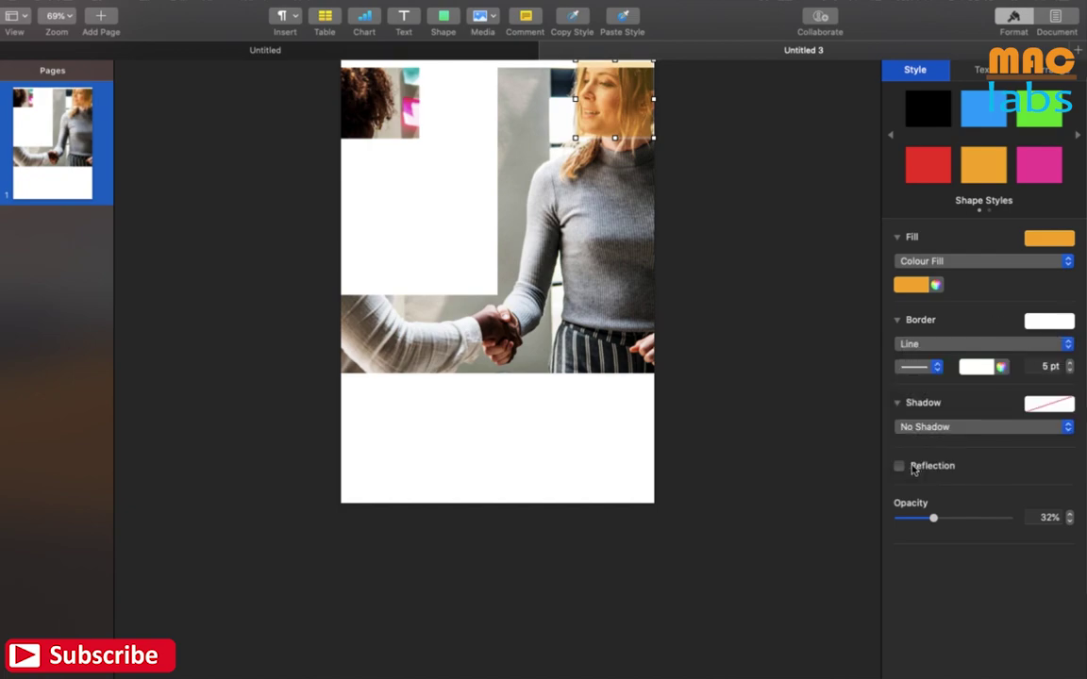
click(762, 340)
Duplicate the orange square beside the original and nudge the copy so it aligns with the photo's inner edge.
drag(612, 120, 533, 120)
scroll(551, 126, up, 5)
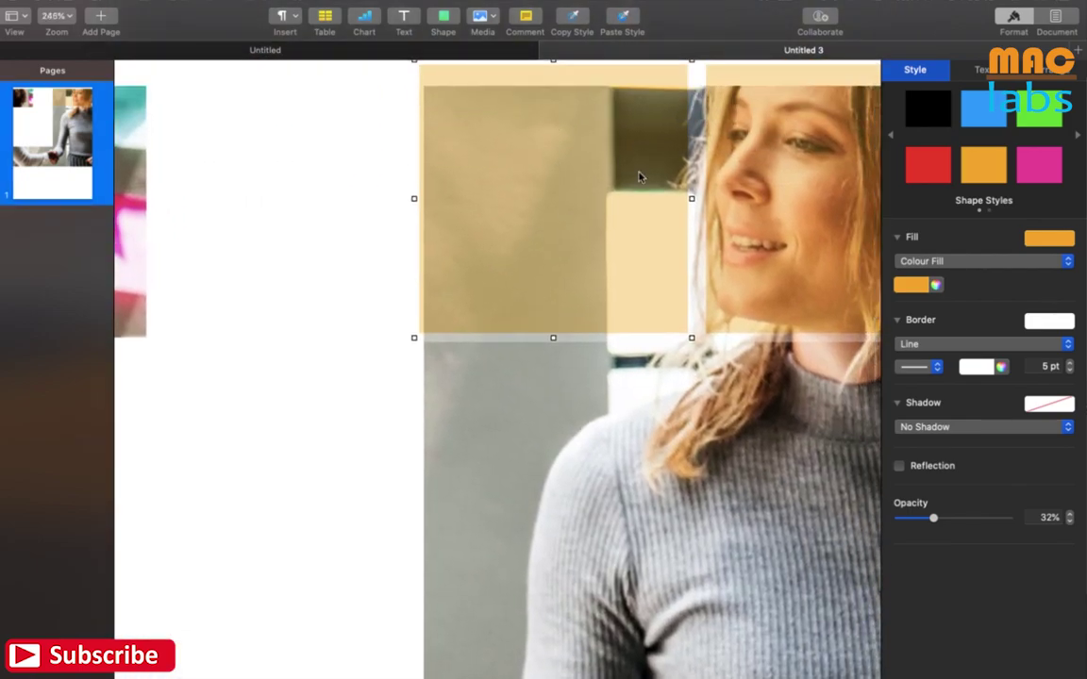
key(Right)
key(Right)
key(Right)
scroll(639, 177, down, 5)
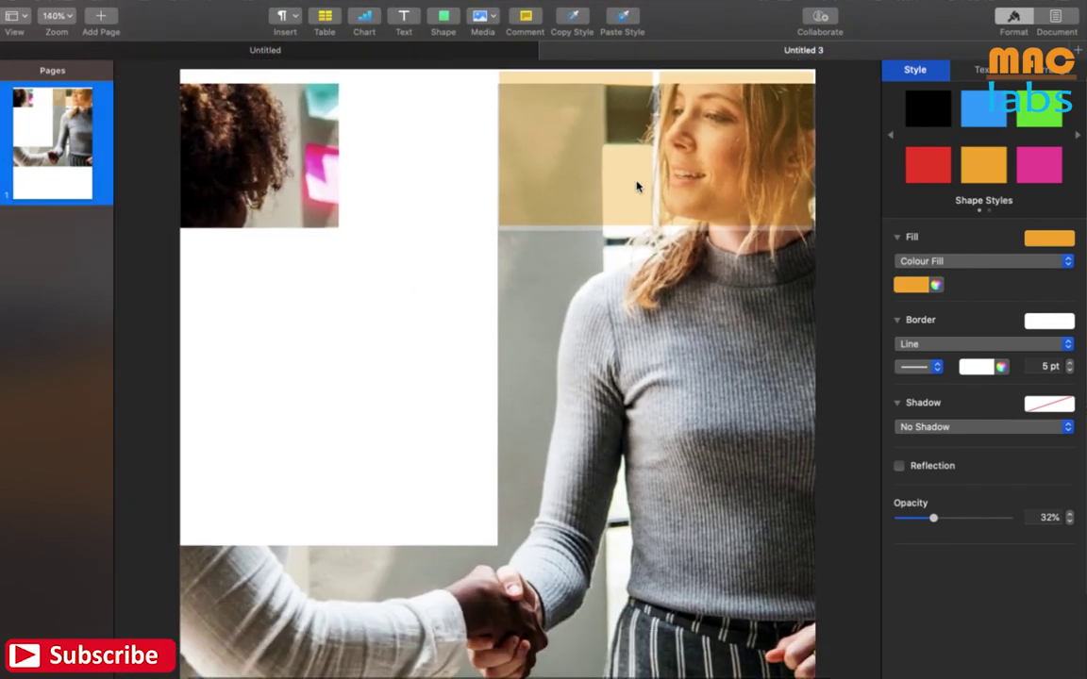
Duplicate the pair of orange squares downwards until four rows cover the two right-hand columns of the photo.
shift+click(659, 130)
drag(658, 130, 662, 241)
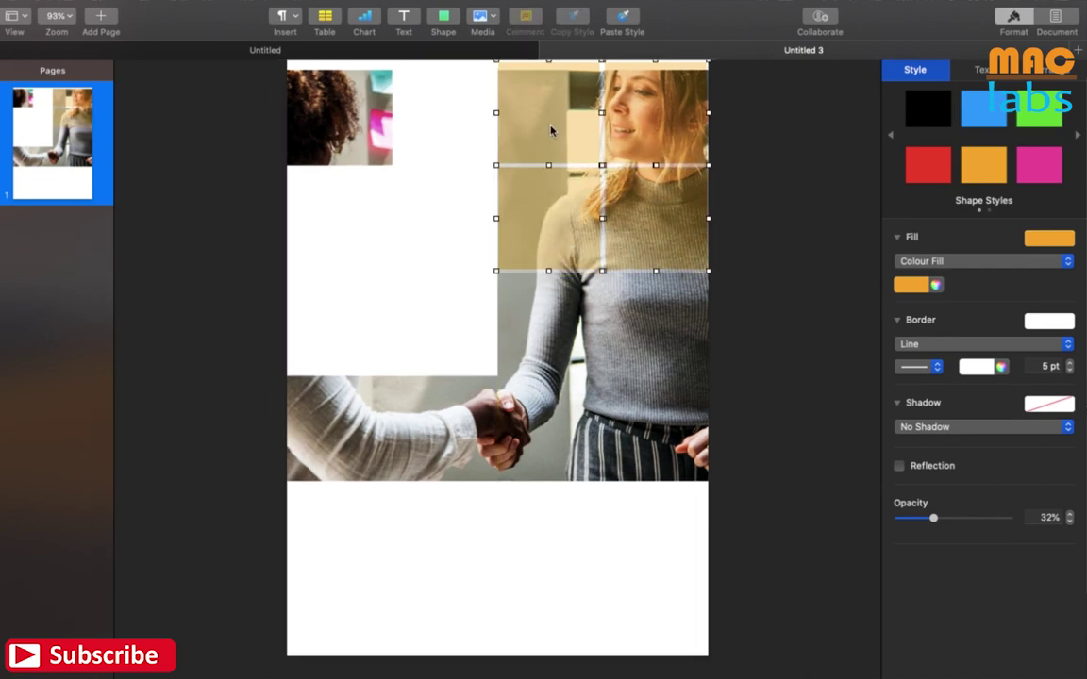
drag(550, 203, 553, 337)
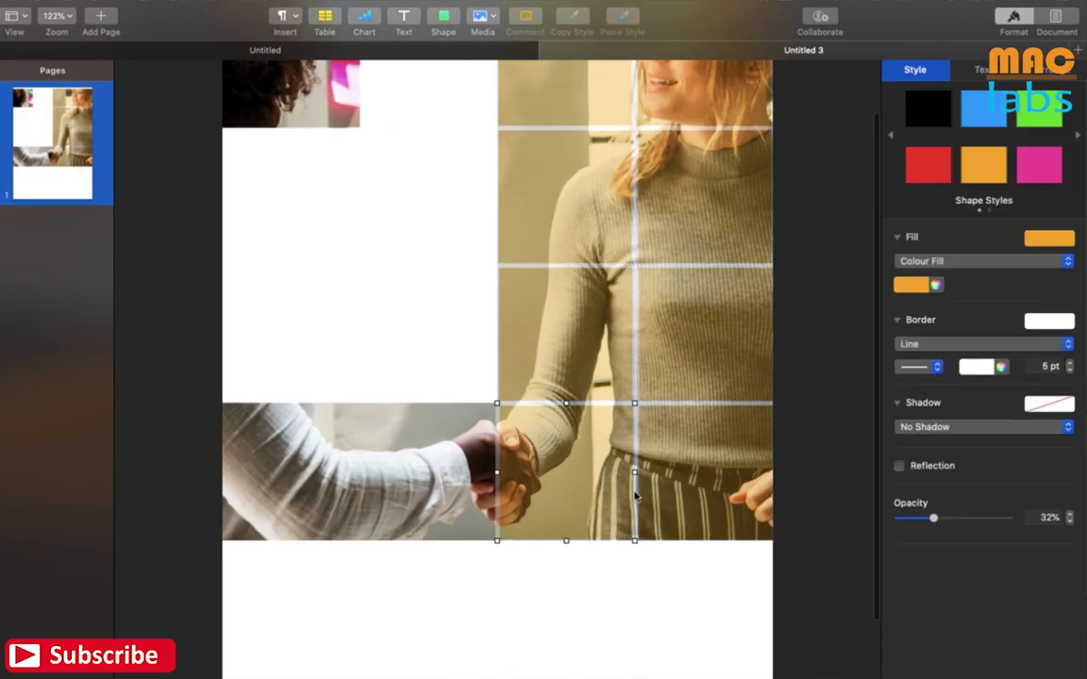
Copy the bottom-row orange squares across the rest of the handshake strip and nudge them into line with the page's left edge.
shift+click(704, 494)
drag(550, 479, 278, 482)
click(345, 576)
click(415, 483)
shift+click(315, 496)
key(Left)
key(Left)
key(Left)
key(Left)
key(Left)
key(Left)
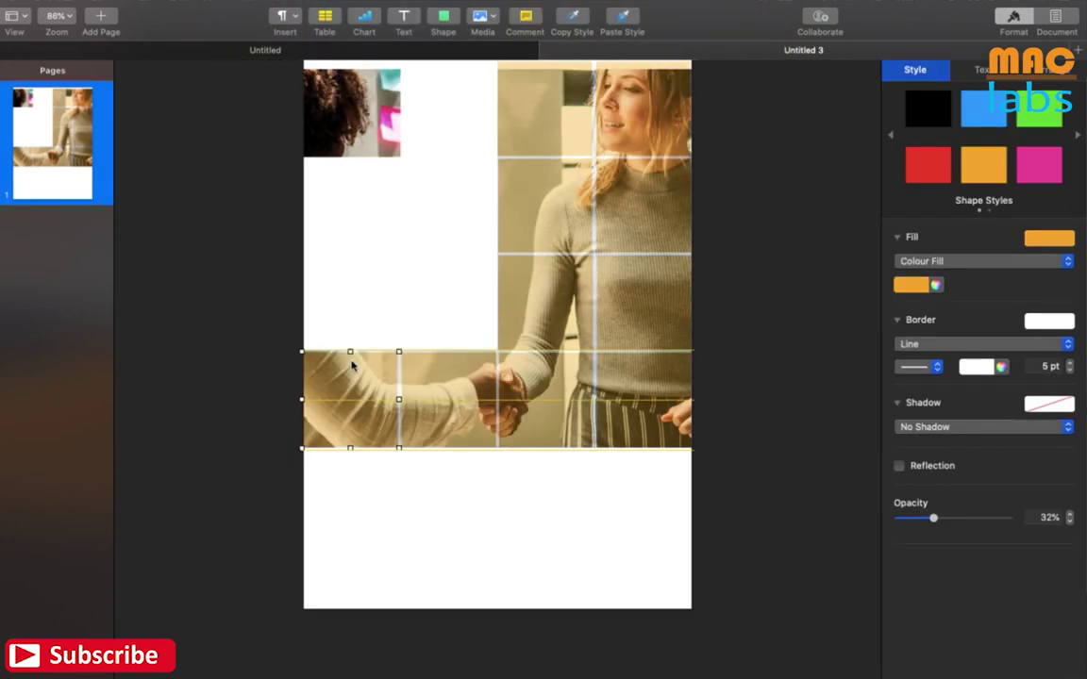
Duplicate the strip's leftmost orange square onto the separate photo square in the page's upper-left corner.
drag(352, 368, 355, 113)
click(417, 130)
Change the fill of the second-row square over the woman's upper body from orange to dark grey.
click(637, 194)
click(1049, 238)
click(929, 379)
click(921, 285)
click(908, 375)
click(805, 346)
click(666, 236)
click(921, 286)
click(932, 379)
click(796, 357)
Fill the third-row square over the woman's sleeve and the photo's lower-right corner square with grey.
click(553, 326)
click(921, 286)
click(909, 381)
click(797, 377)
click(640, 408)
click(921, 286)
click(908, 381)
click(790, 396)
Apply grey fills to the bottom-left strip square, the second-row right square and the square over the dark hair.
click(378, 411)
click(919, 286)
click(907, 380)
click(800, 363)
click(649, 220)
click(920, 284)
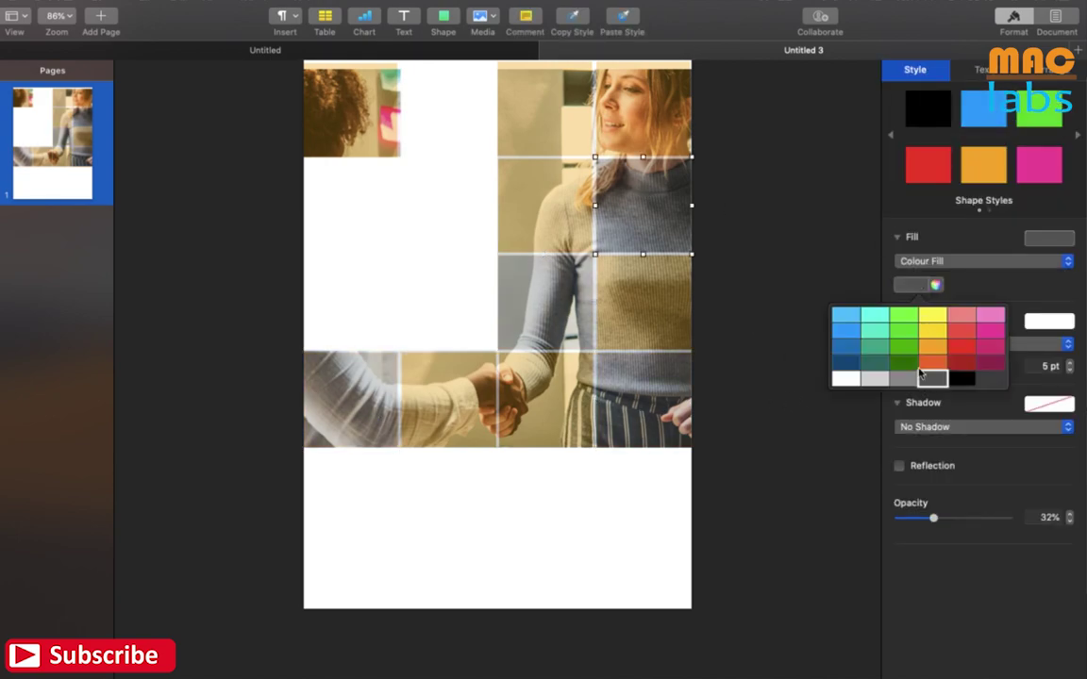
click(908, 379)
click(808, 371)
click(379, 125)
click(924, 285)
click(834, 365)
click(764, 360)
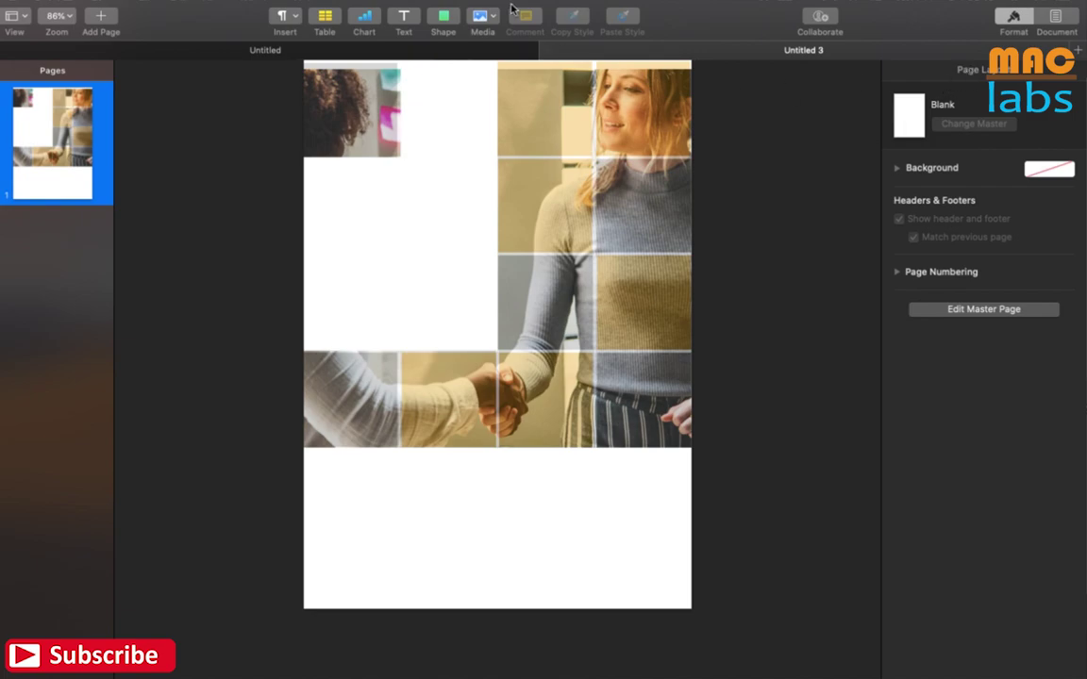
Add a text box in the white area beside the photo reading "global presence in over 150 countries", with the spelling corrected.
click(406, 16)
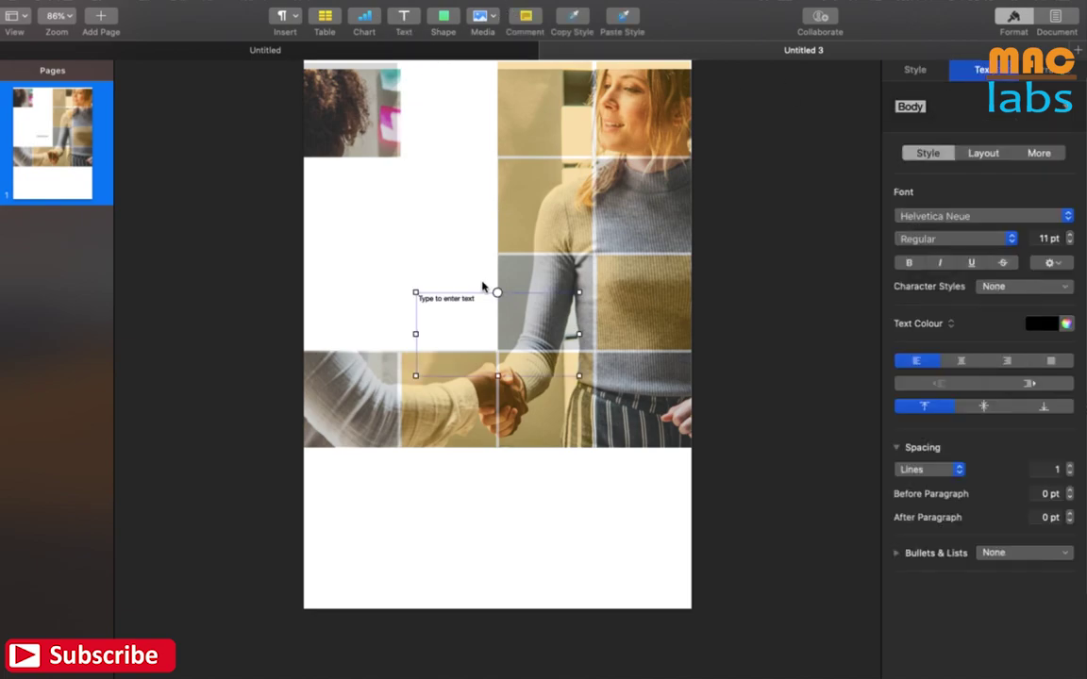
drag(483, 293, 370, 192)
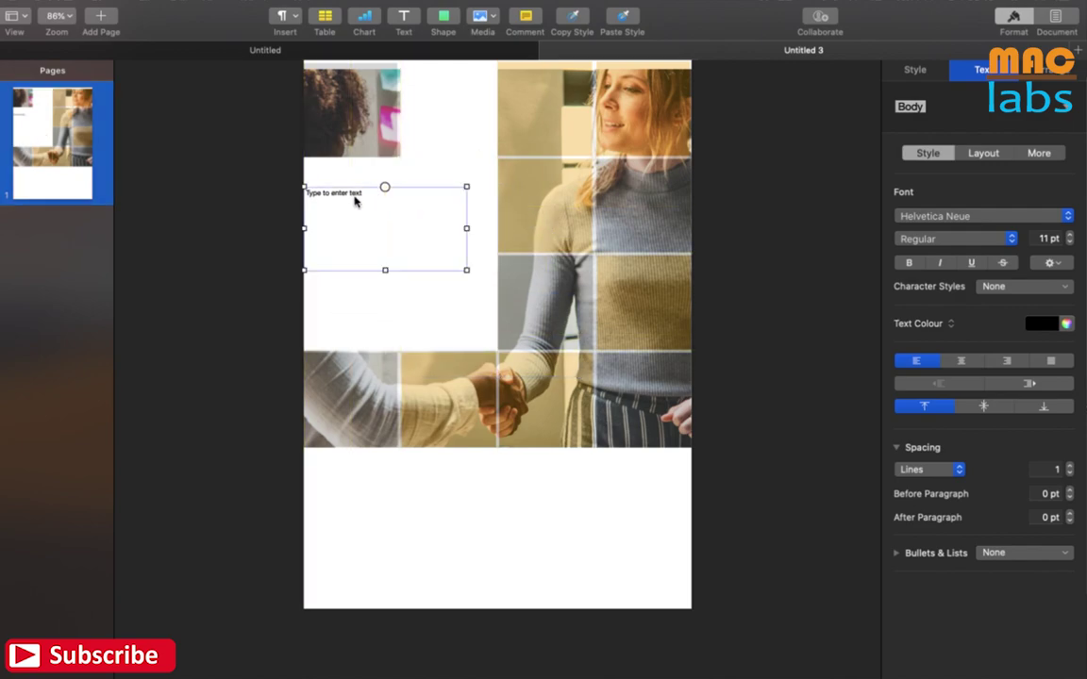
double_click(350, 197)
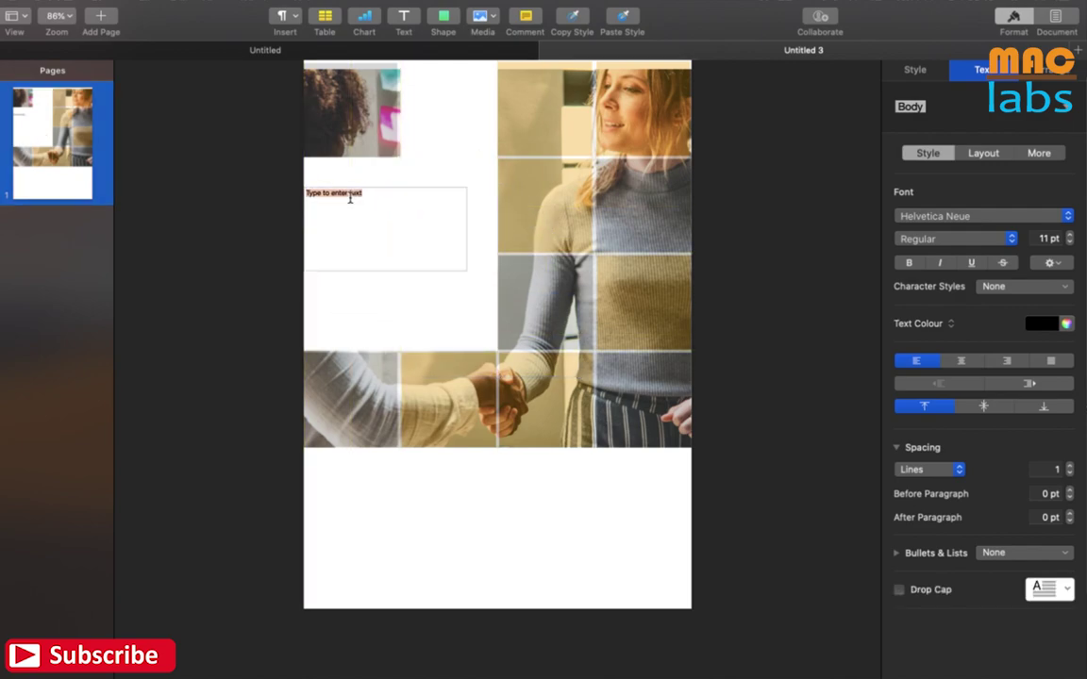
text(global presence in over 150 countires)
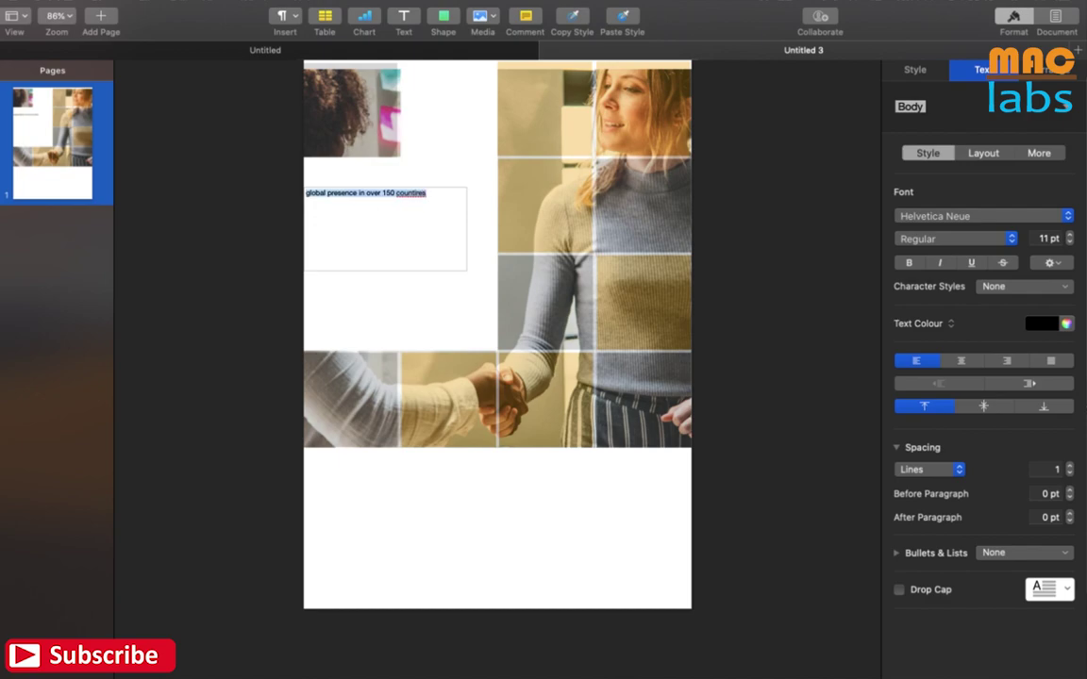
right_click(413, 194)
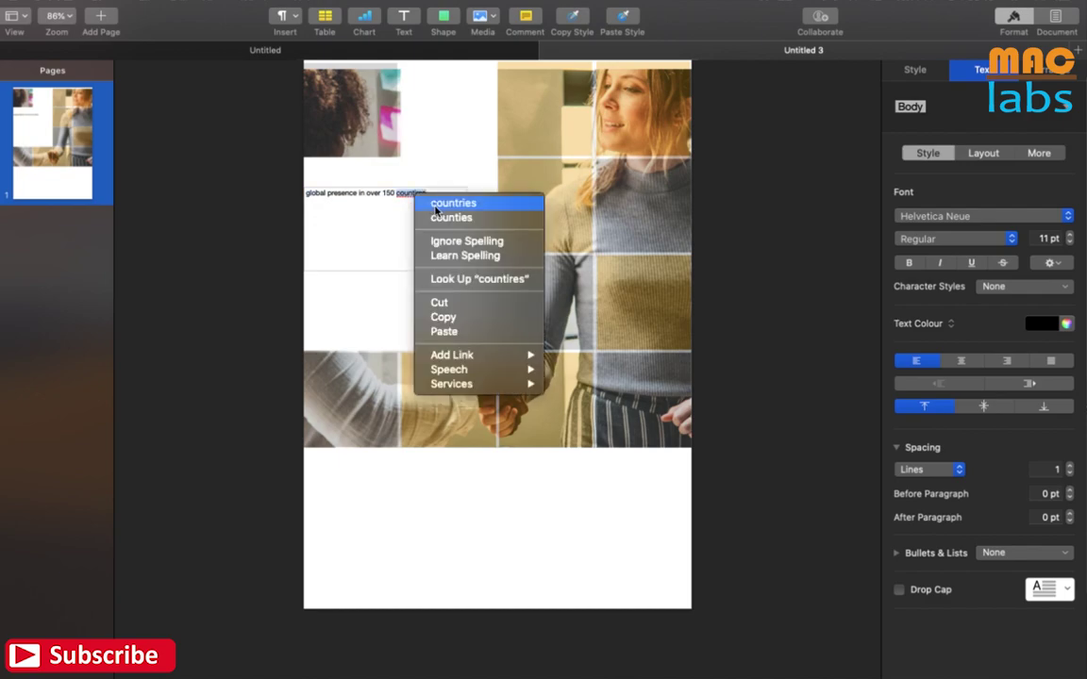
click(453, 202)
Set the whole headline in ADAM.CG PRO at 29 pt.
key(super+a)
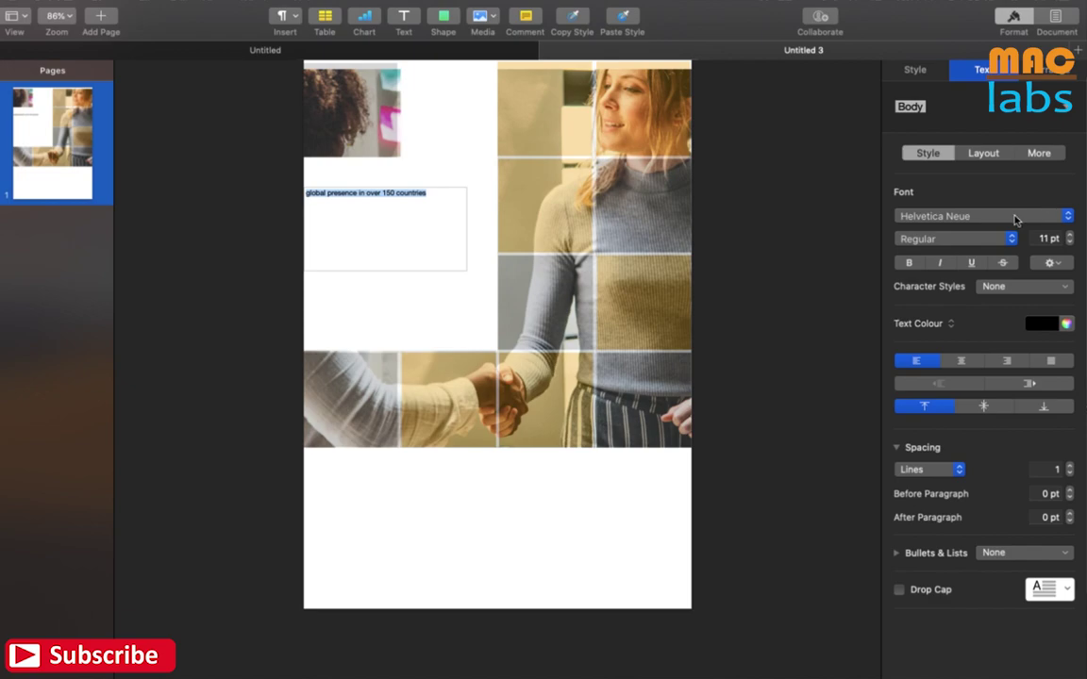
click(1015, 218)
click(1020, 199)
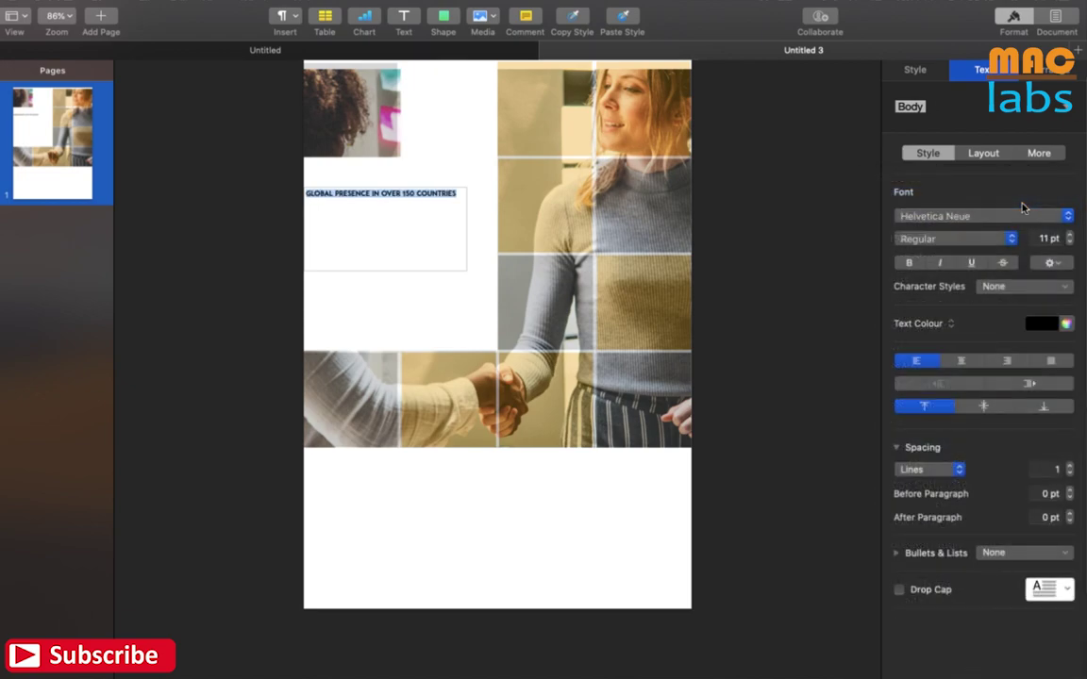
click(1070, 235)
click(1070, 235)
click(1070, 235)
click(1069, 236)
click(1070, 236)
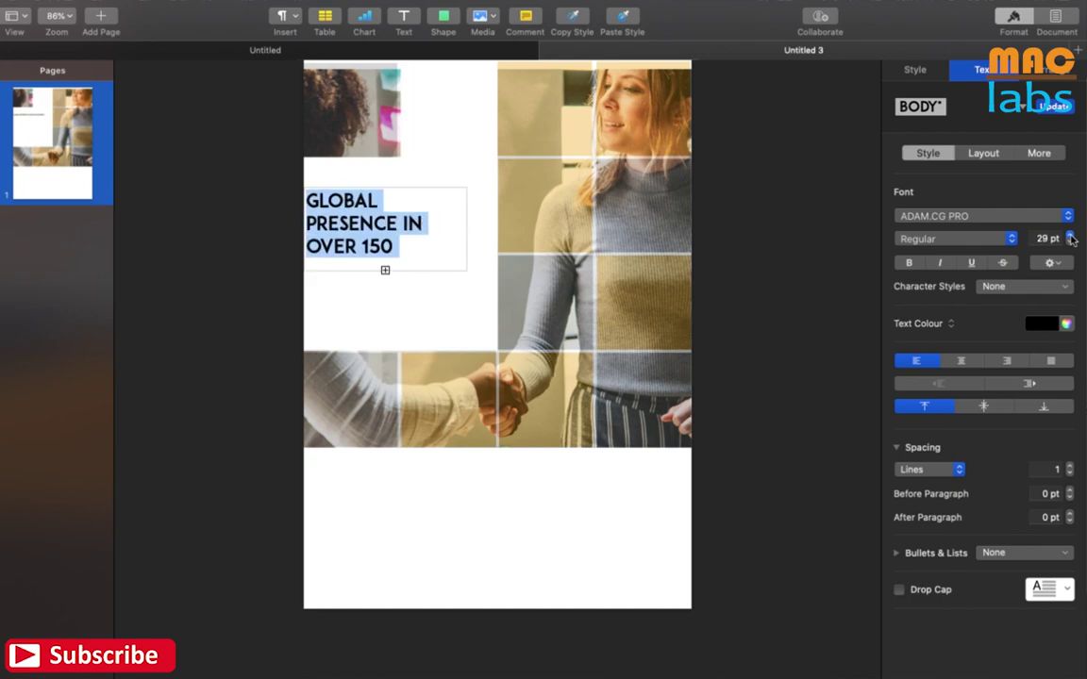
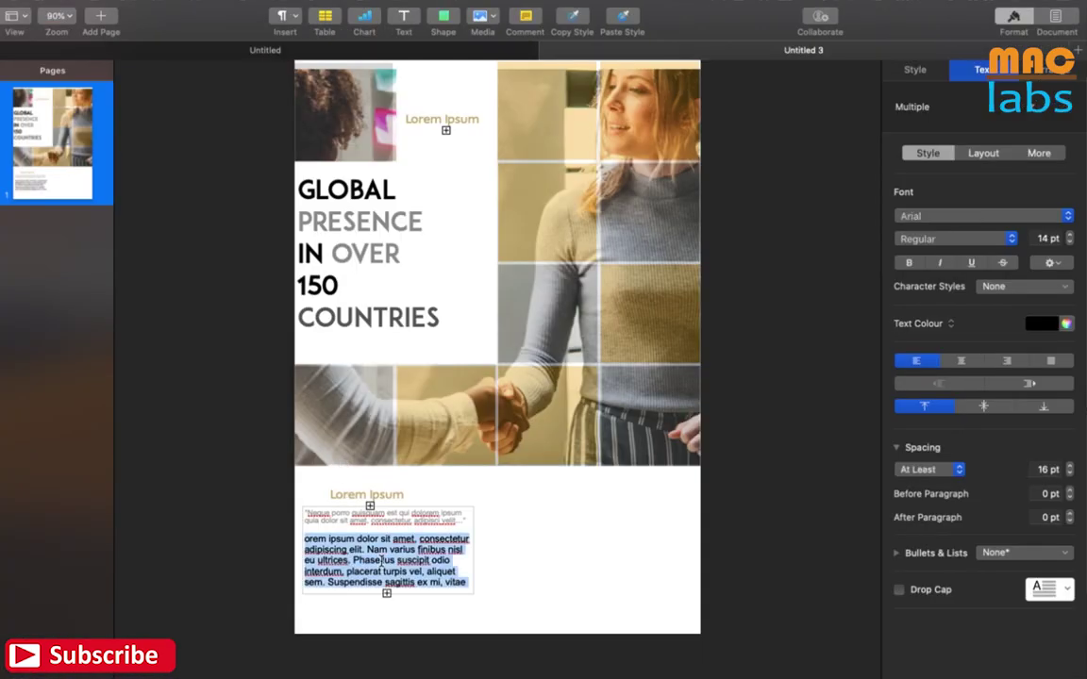
Trim the body paragraph so it ends with "posuere vitae lorem." and resize its text box to fit.
click(415, 567)
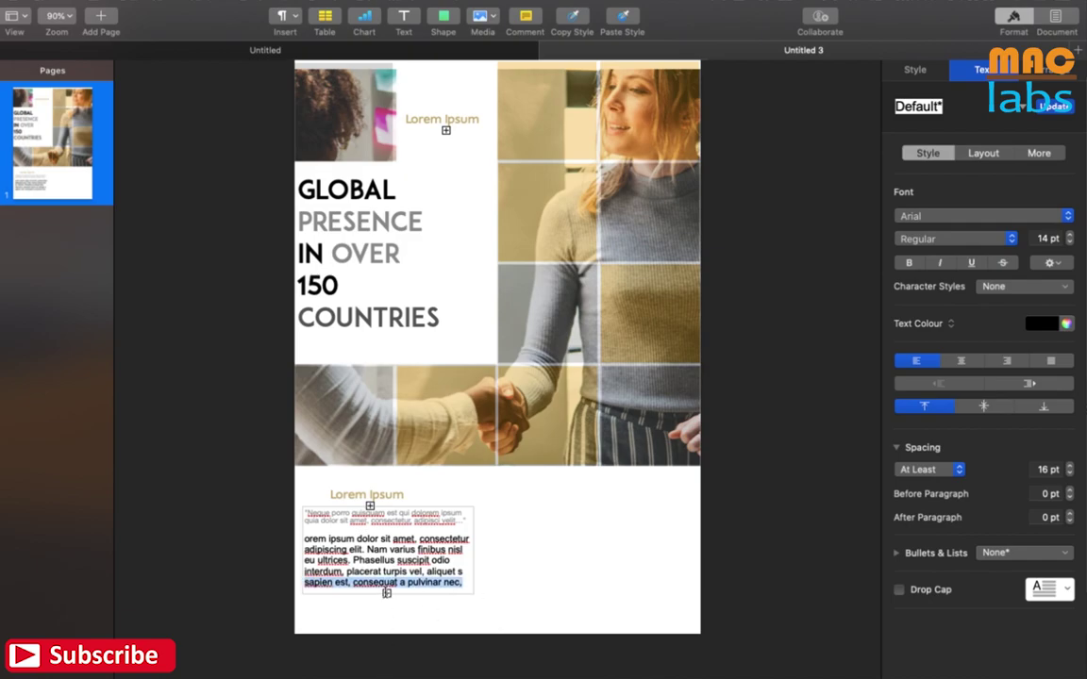
click(387, 592)
drag(387, 594, 388, 678)
drag(422, 604, 439, 457)
drag(406, 536, 406, 678)
drag(435, 444, 493, 581)
click(419, 459)
key(BackSpace)
click(546, 557)
drag(424, 440, 404, 572)
scroll(416, 630, down, 3)
drag(418, 638, 422, 470)
scroll(422, 471, up, 5)
Colour the body paragraph dark grey and replace its Arial font with a rounded geometric sans-serif.
triple_click(340, 561)
click(1049, 319)
click(856, 529)
triple_click(415, 563)
click(992, 210)
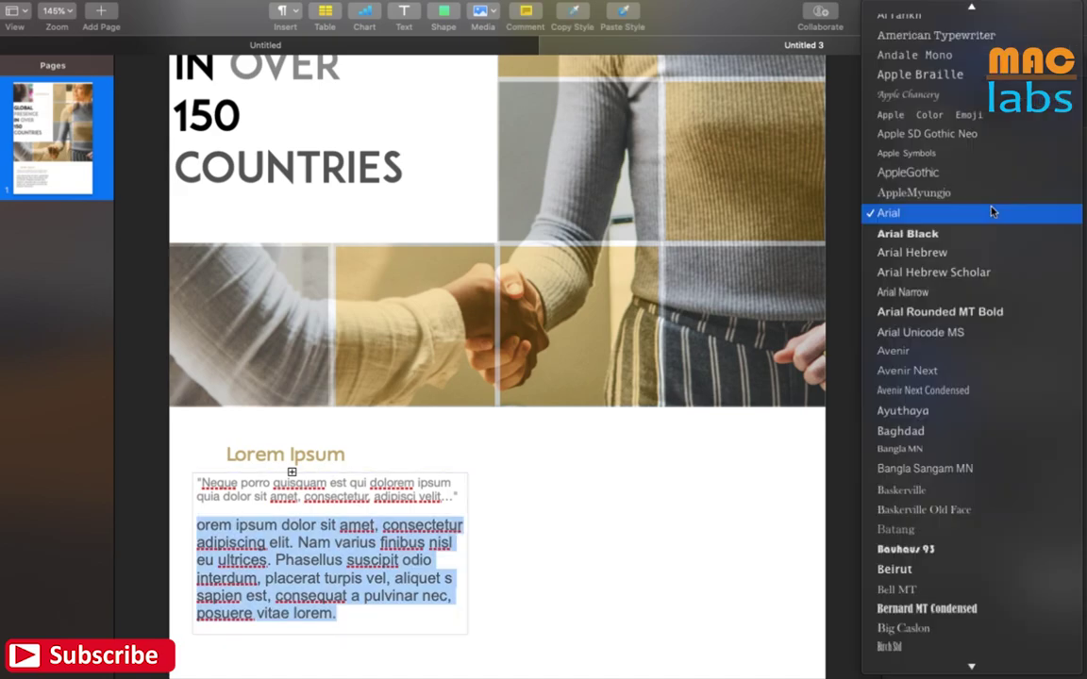
key(n)
key(Down)
key(Return)
click(858, 470)
scroll(858, 470, down, 3)
scroll(856, 470, down, 1)
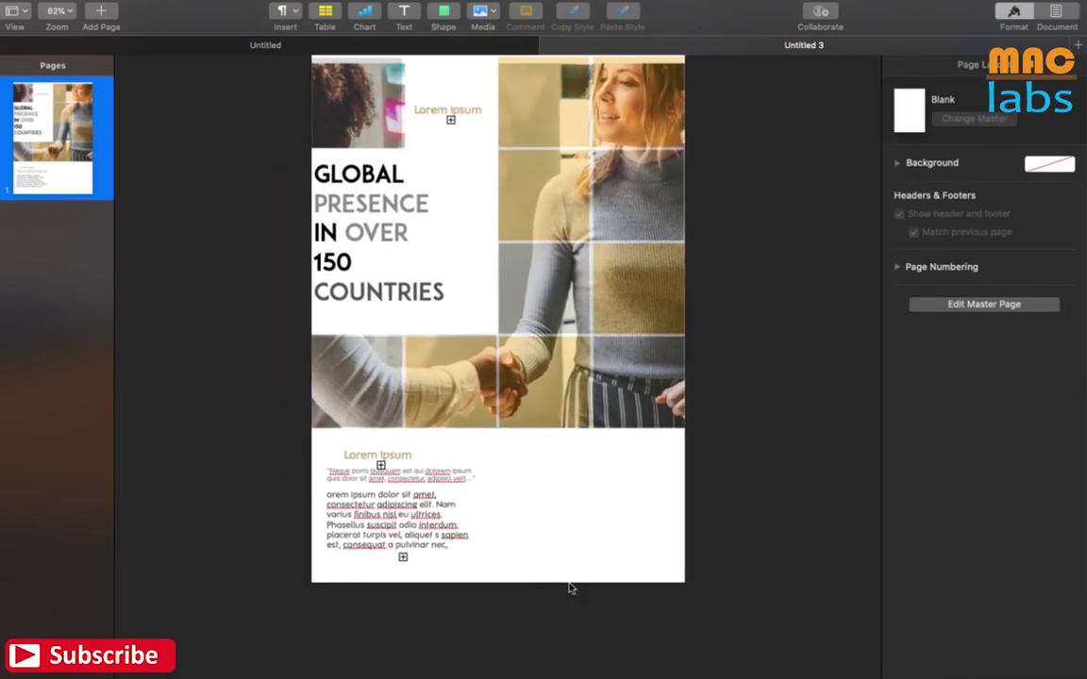
Select the two lowest squares along the photo's right edge, raise their opacity to 100% and remove their borders.
drag(687, 279, 653, 363)
click(1044, 319)
click(817, 372)
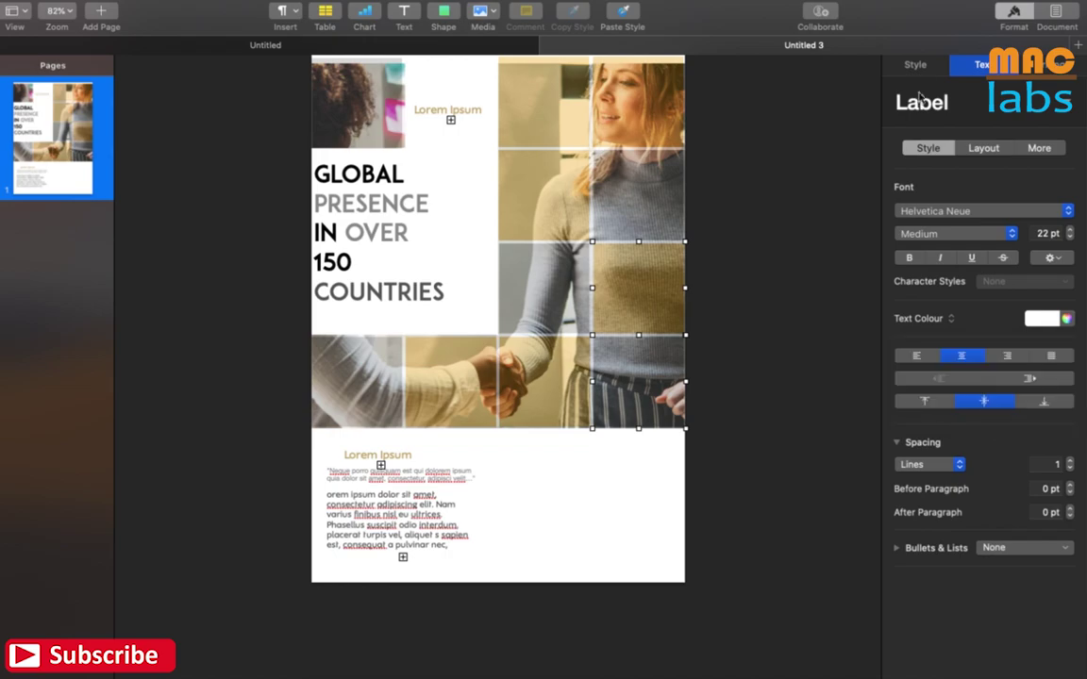
click(920, 62)
drag(934, 516, 1008, 512)
click(1049, 314)
click(931, 338)
click(931, 326)
Fill the two selected squares with white to hide that part of the photo.
click(1049, 235)
click(910, 375)
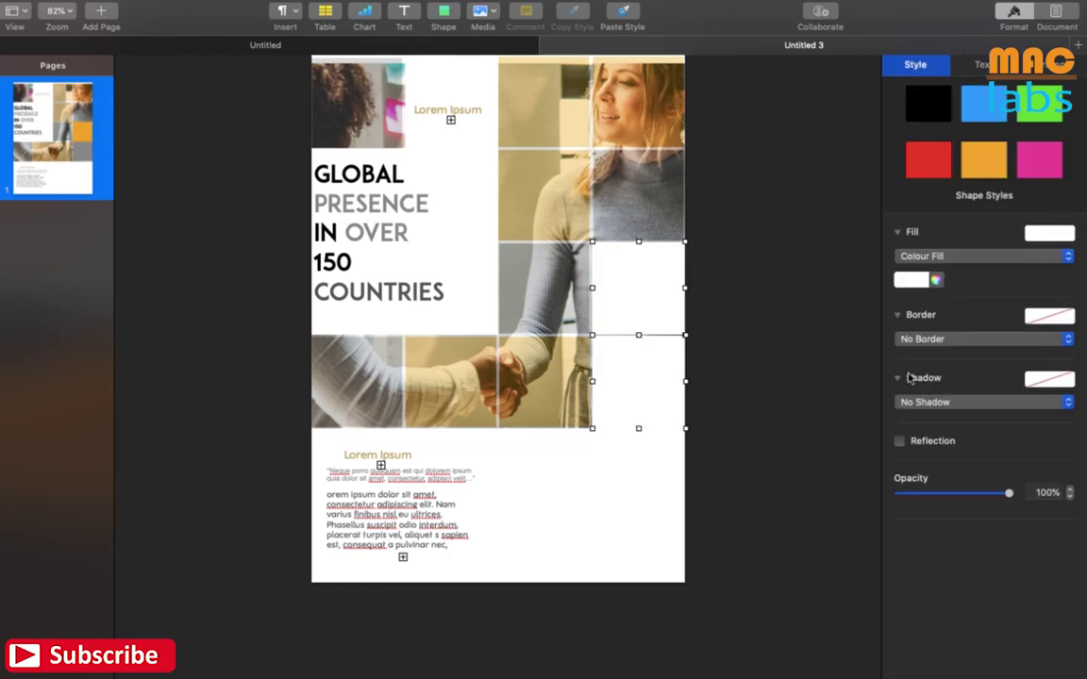
click(771, 393)
click(662, 327)
click(649, 398)
click(643, 440)
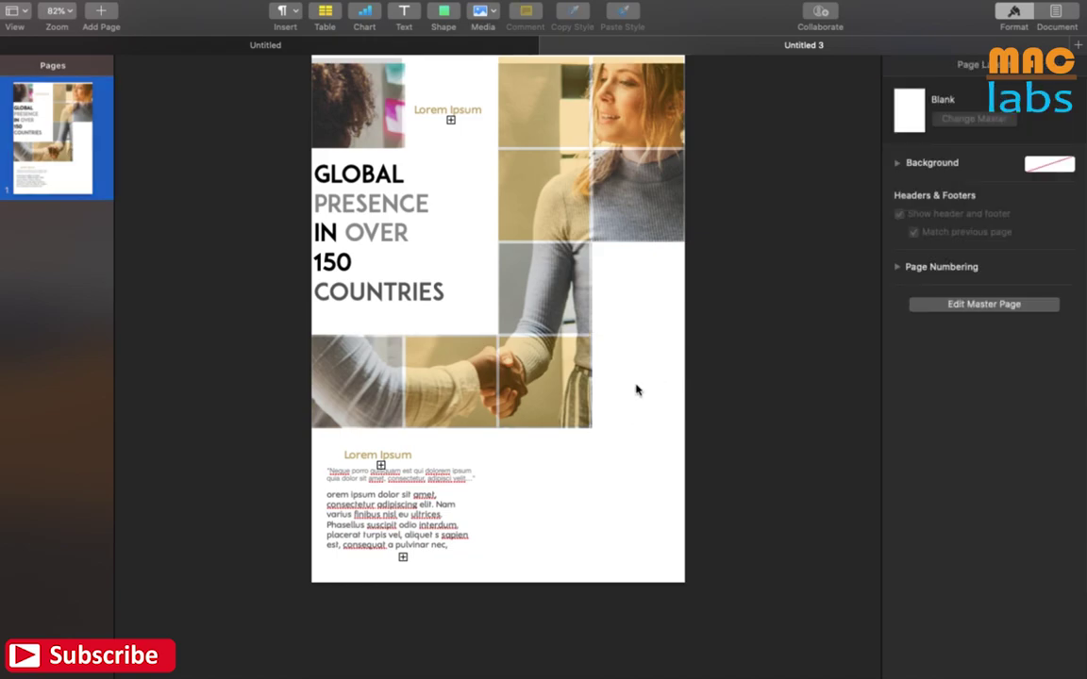
Inspect up close the edges where the white squares meet the coloured photo squares.
scroll(636, 387, up, 5)
click(773, 431)
drag(785, 487, 786, 484)
click(803, 543)
scroll(803, 543, down, 3)
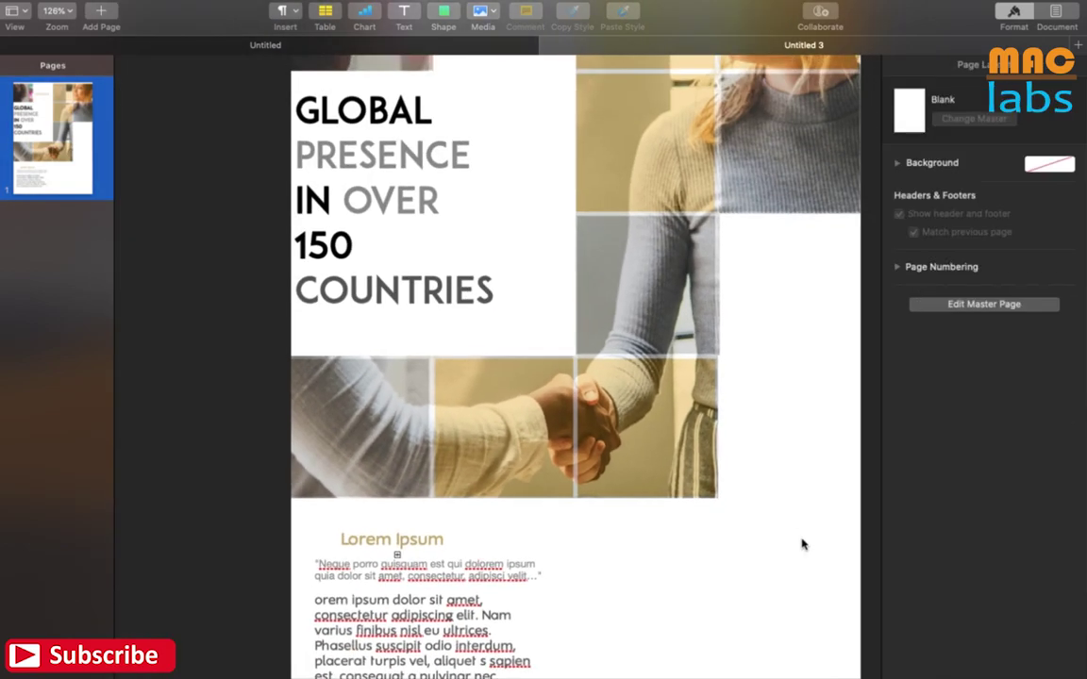
scroll(803, 544, up, 5)
scroll(705, 417, right, 3)
click(706, 417)
scroll(706, 417, down, 3)
click(664, 592)
scroll(782, 425, up, 4)
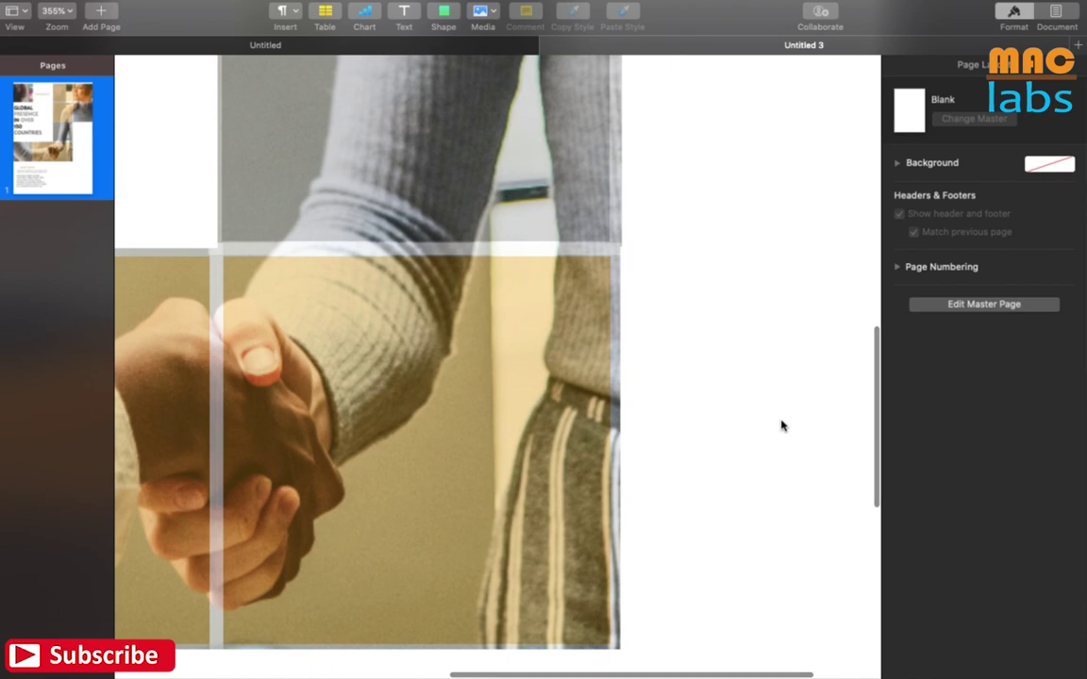
click(427, 428)
scroll(428, 428, down, 7)
click(651, 450)
scroll(651, 450, down, 3)
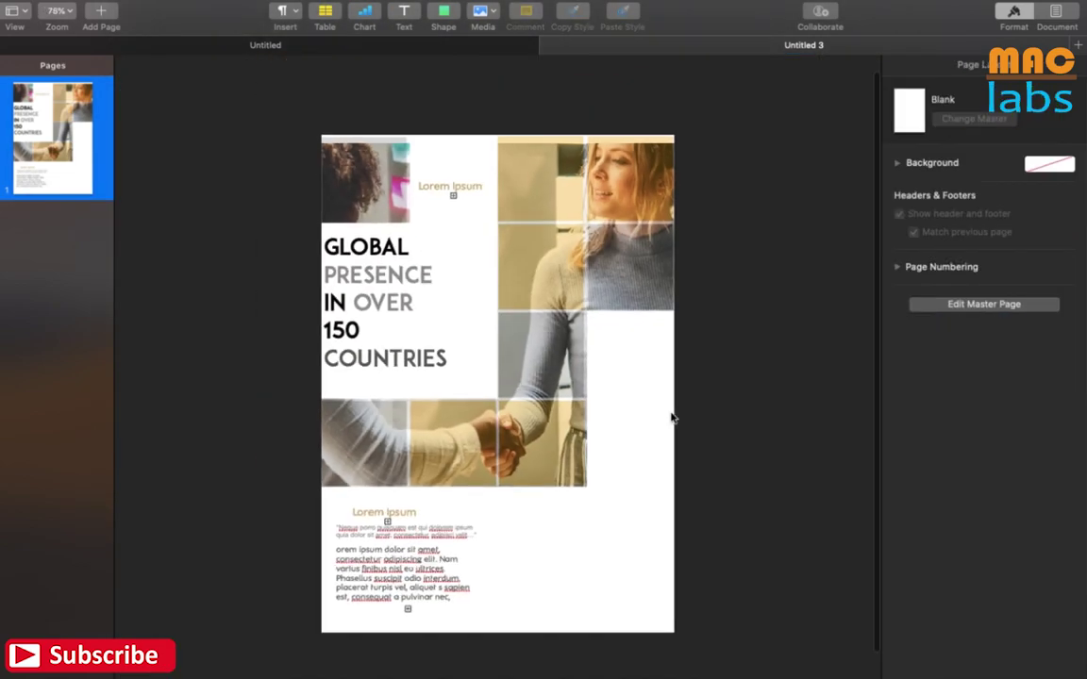
Place an orange rectangle at 100% opacity in the page's lower-right corner, about as wide as the photo column above it.
drag(534, 346, 623, 546)
drag(934, 516, 1008, 514)
drag(626, 580, 628, 544)
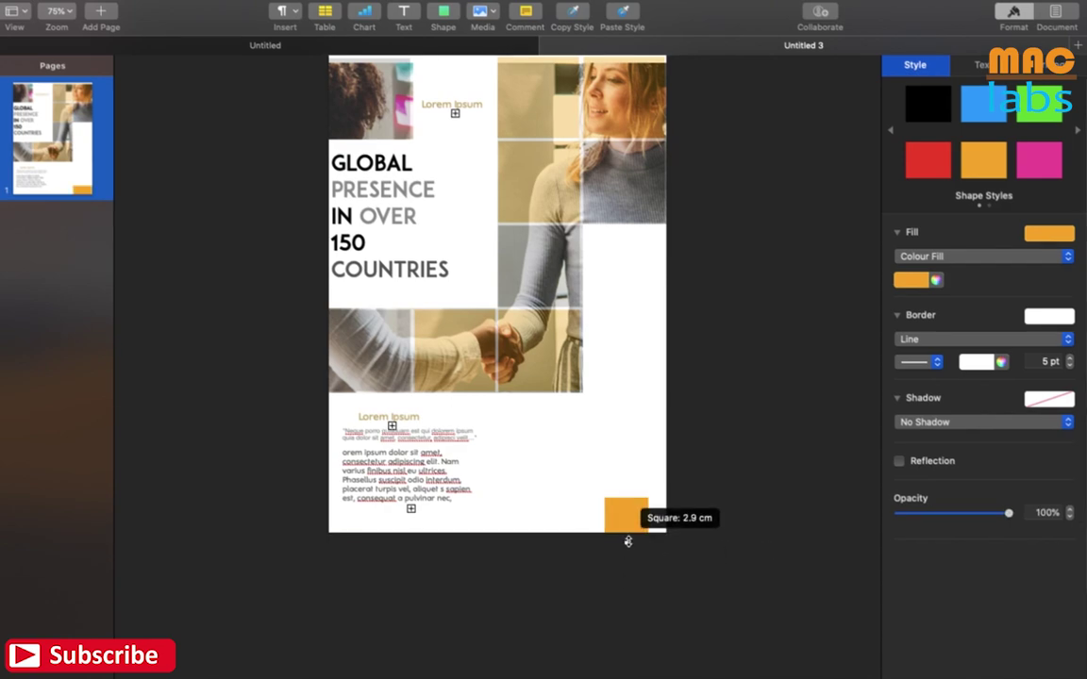
click(981, 64)
click(1047, 65)
drag(626, 582, 636, 513)
click(726, 483)
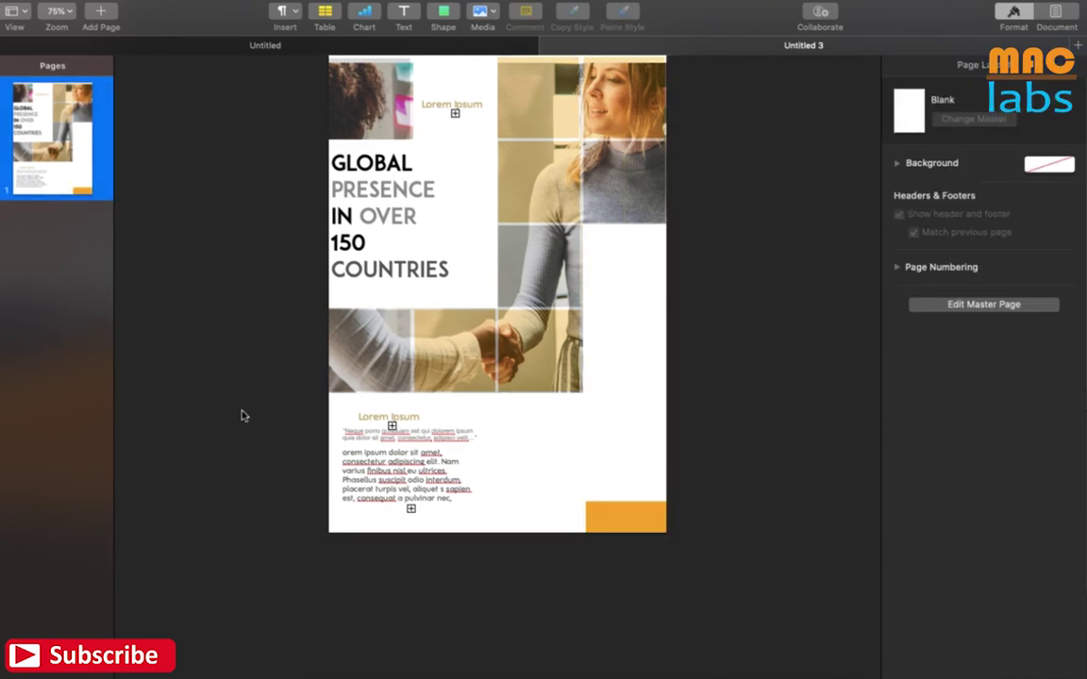
Add the Twitter, Facebook and Instagram PNG icons from the Vid05 folder in Finder to the flyer page.
click(302, 148)
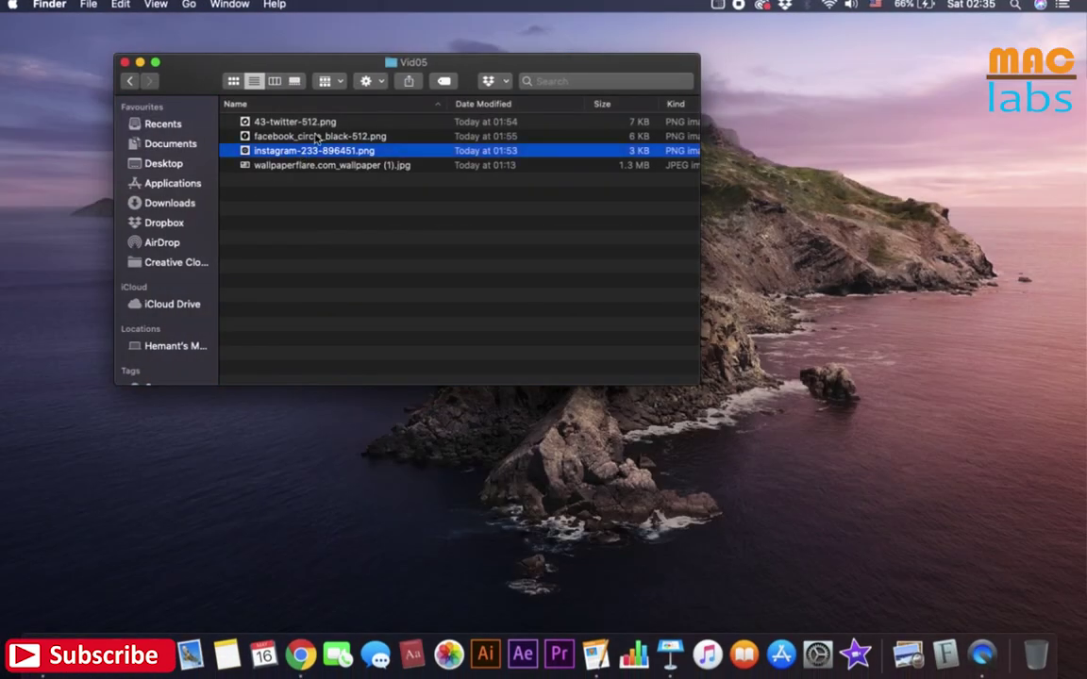
shift+click(274, 114)
drag(274, 114, 509, 400)
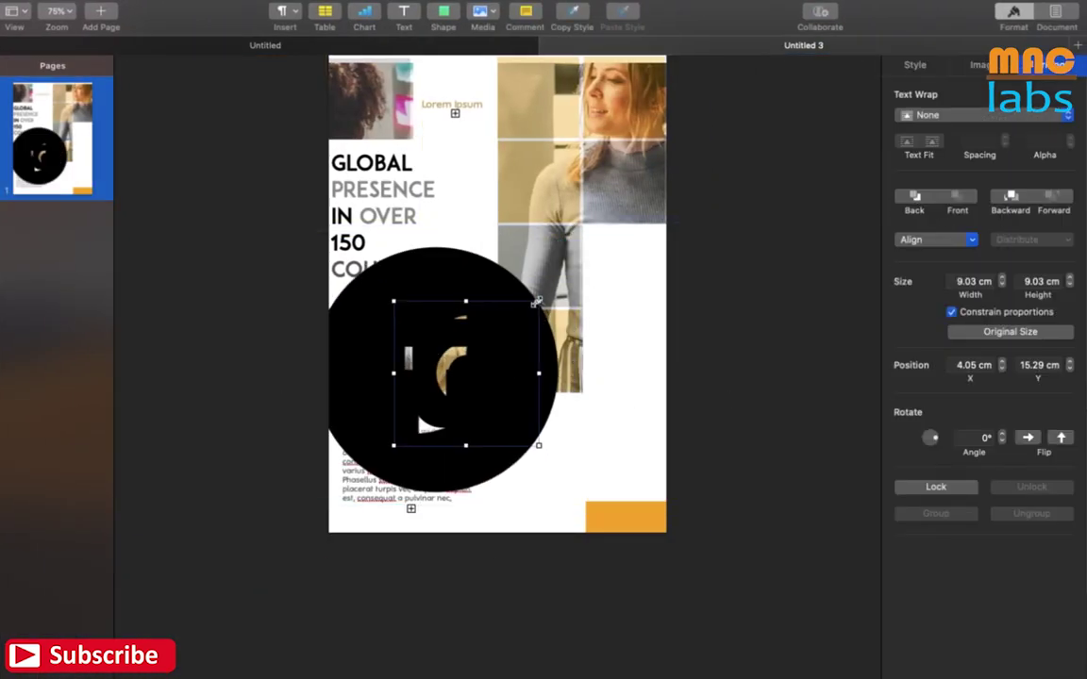
Resize the Instagram icon to 1 cm and place it at the left end of the orange rectangle.
drag(537, 302, 521, 326)
drag(480, 385, 641, 385)
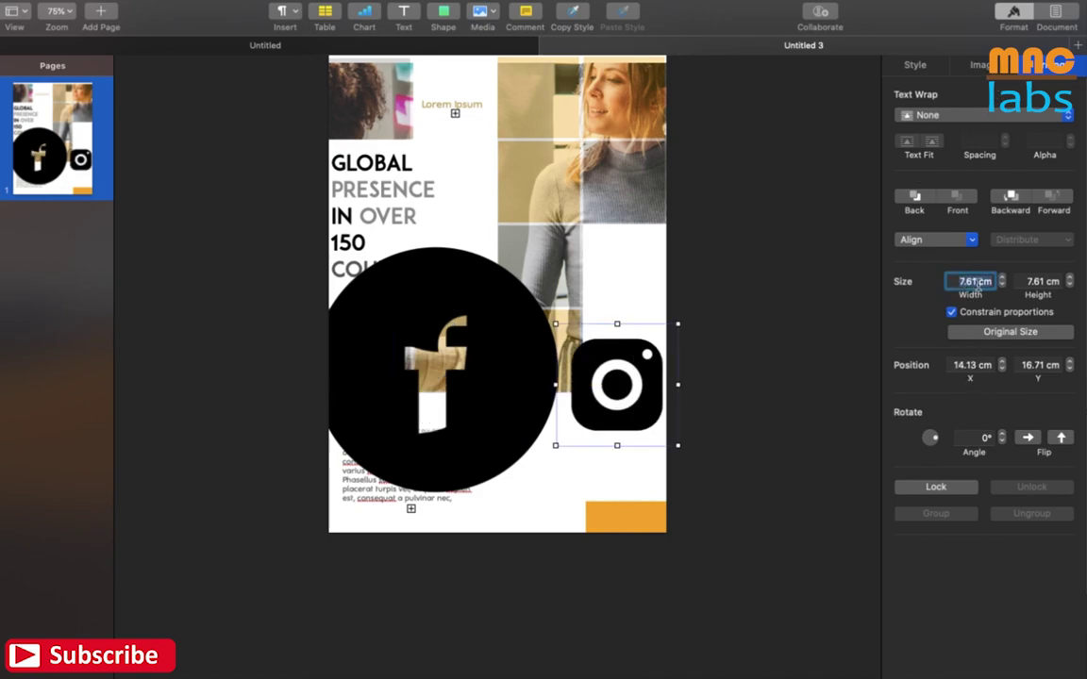
text(1)
key(Return)
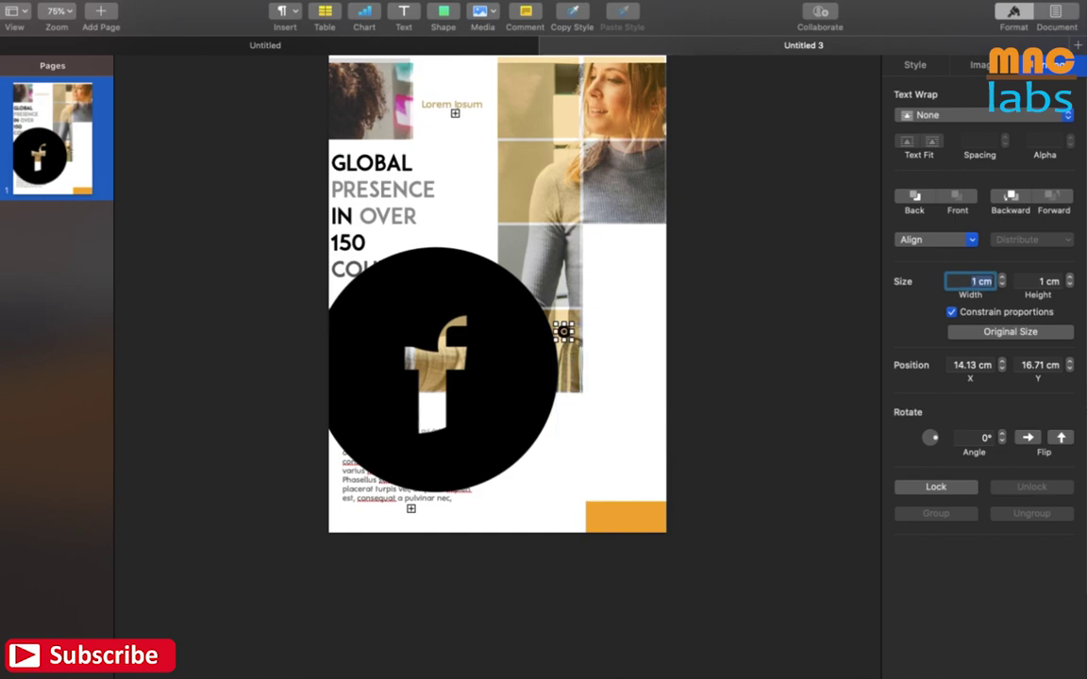
drag(563, 330, 600, 518)
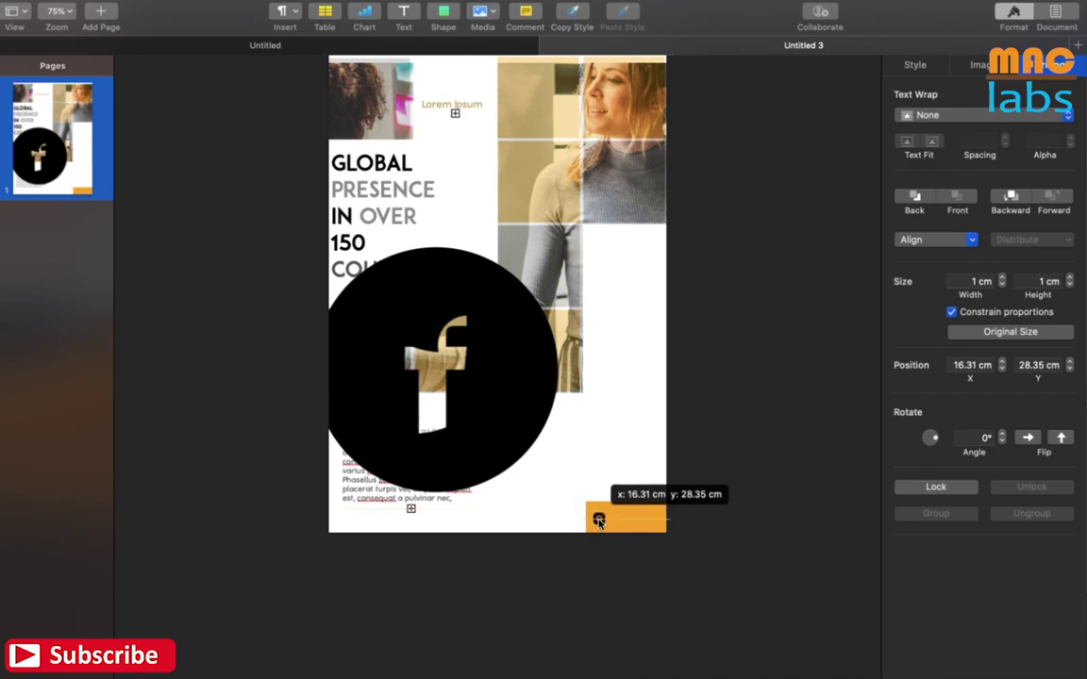
drag(598, 522, 598, 520)
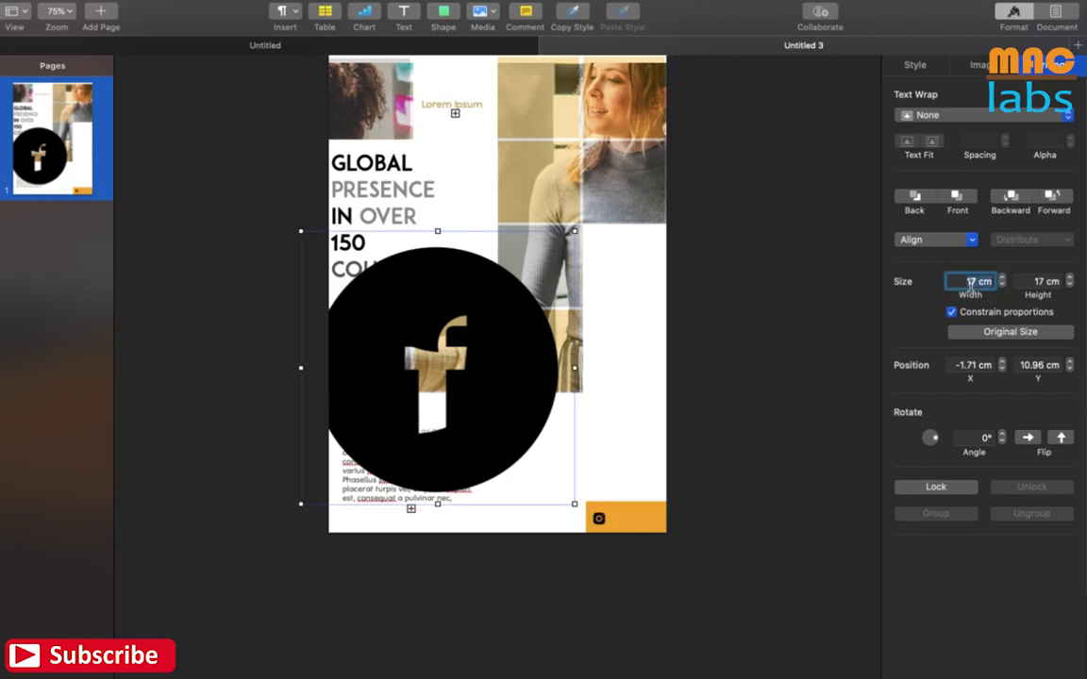
Resize the Facebook and Twitter icons to 1 cm each and line them up beside the Instagram icon on the orange rectangle.
text(1)
key(Return)
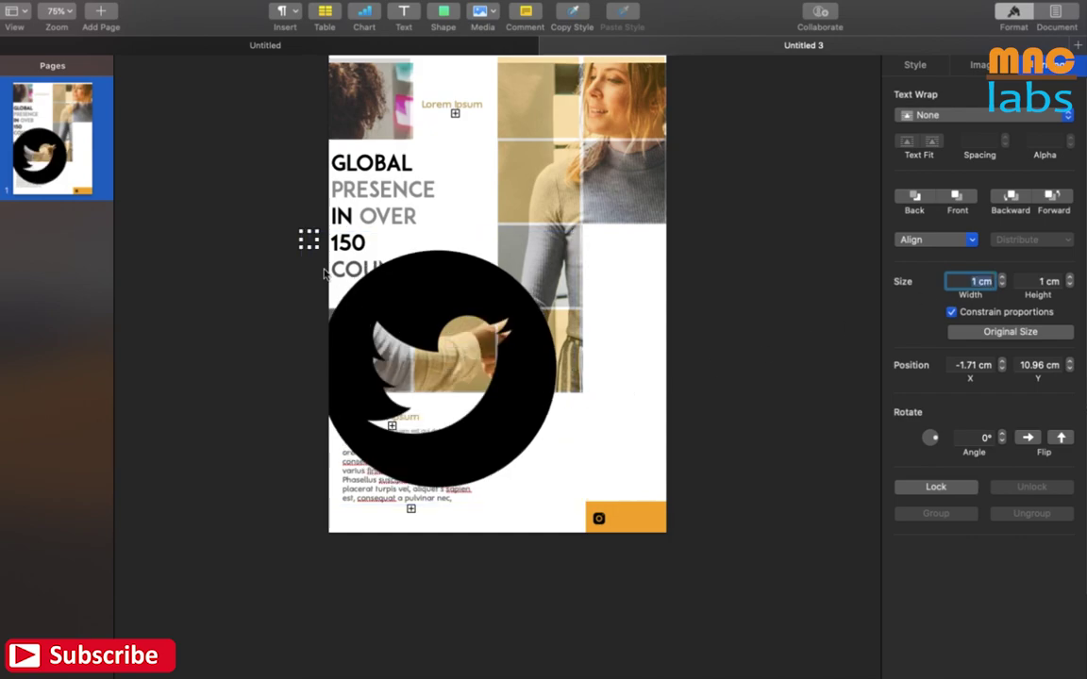
drag(309, 241, 625, 518)
click(978, 281)
text(1)
key(Return)
drag(309, 233, 649, 518)
click(759, 474)
click(404, 12)
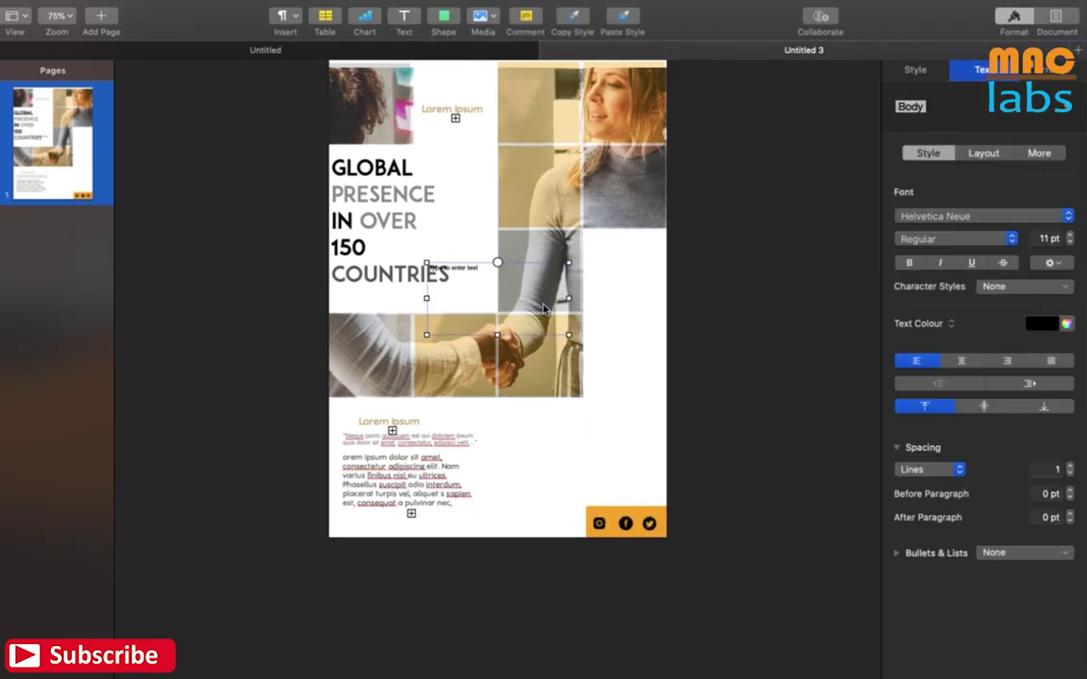
scroll(448, 269, up, 5)
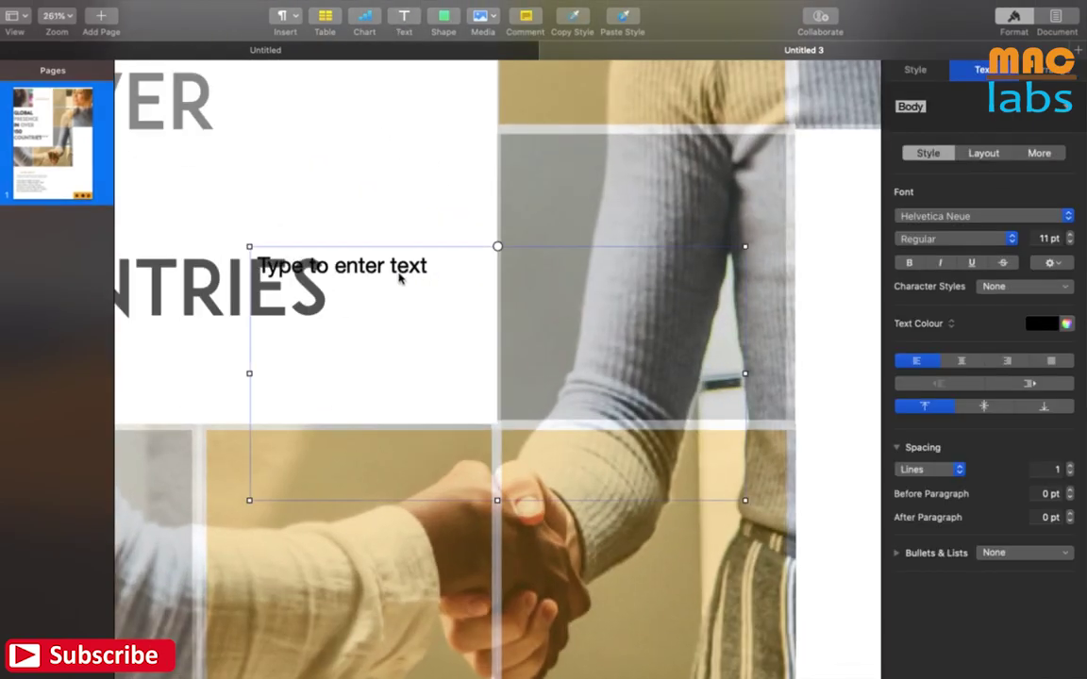
double_click(400, 275)
text(ww)
click(336, 267)
drag(529, 267, 253, 267)
key(BackSpace)
text(o)
click(216, 387)
Remove the hyperlink from the web address and shrink its text box to about 5.2 by 0.66 cm.
click(400, 277)
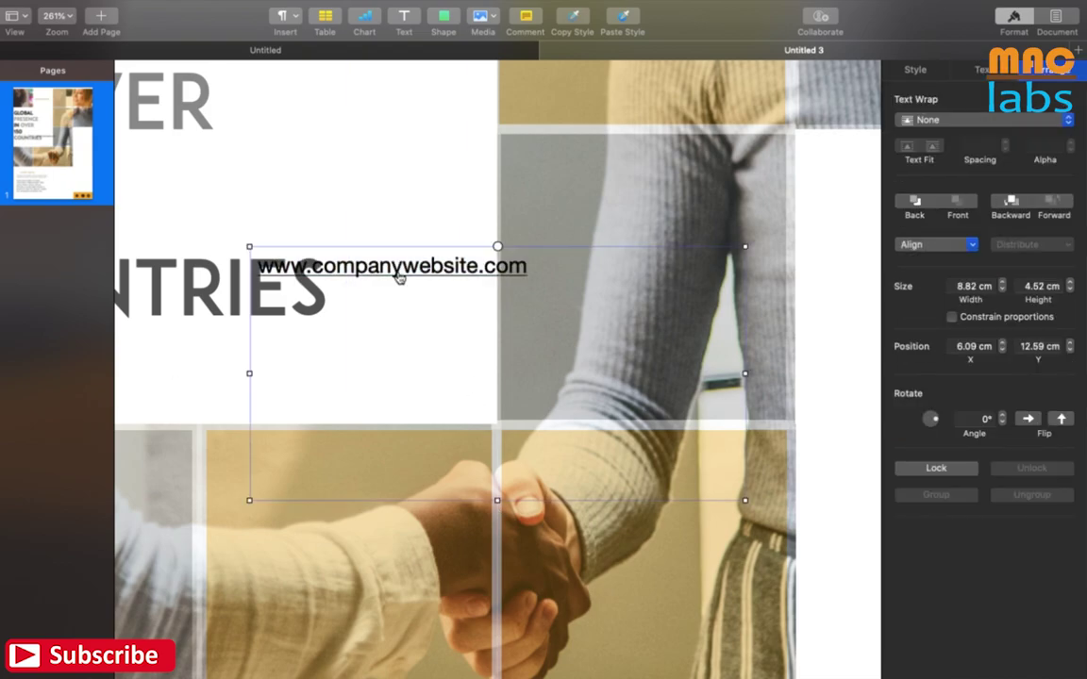
click(399, 276)
click(343, 377)
click(346, 306)
drag(497, 500, 497, 282)
drag(744, 265, 541, 266)
Move the web address below the body paragraph at the page's lower-left edge and colour it dark grey.
scroll(438, 426, down, 5)
drag(460, 328, 362, 670)
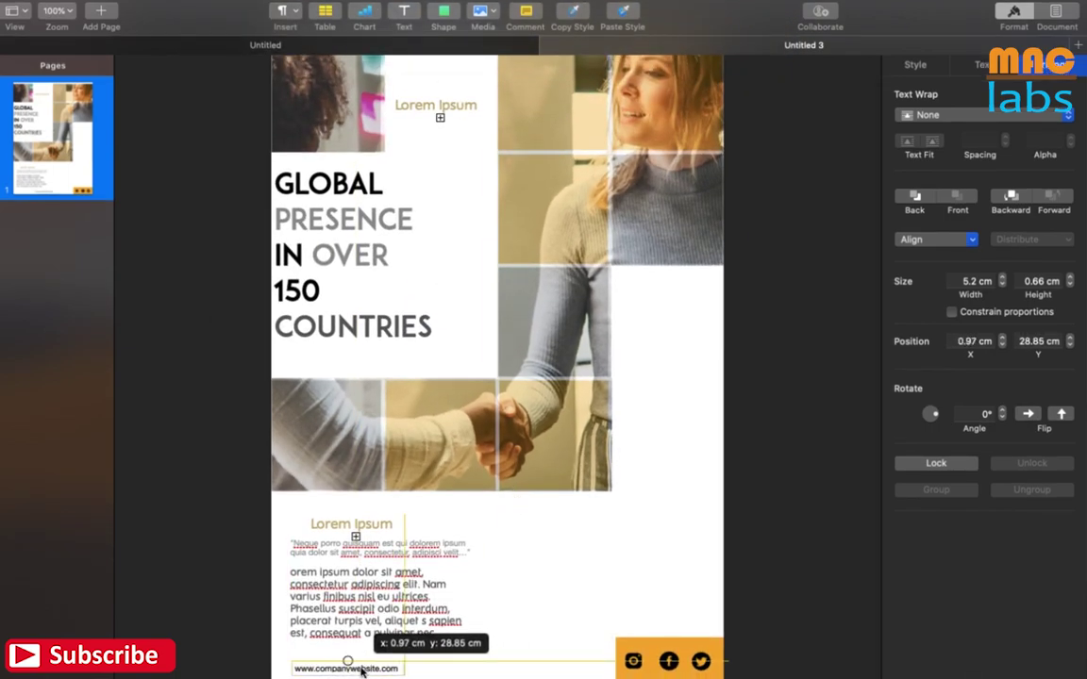
scroll(400, 632, down, 2)
key(Up)
click(982, 65)
click(1042, 321)
click(1064, 394)
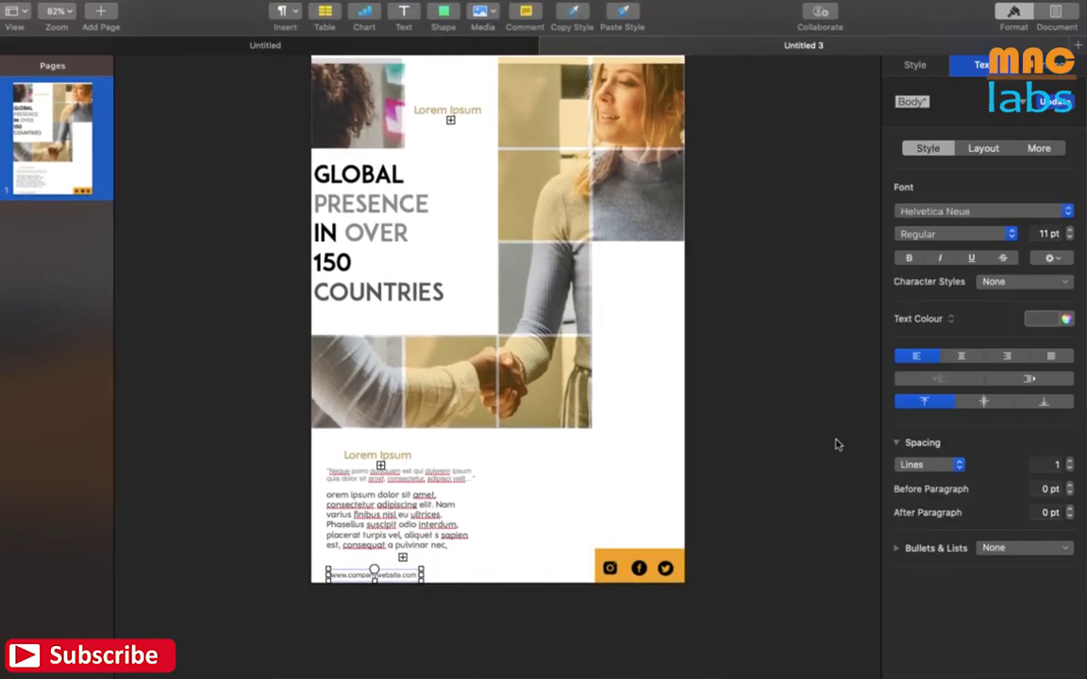
click(836, 445)
Add another text box and fit it into the white area beside the handshake, along the page's right edge.
click(404, 10)
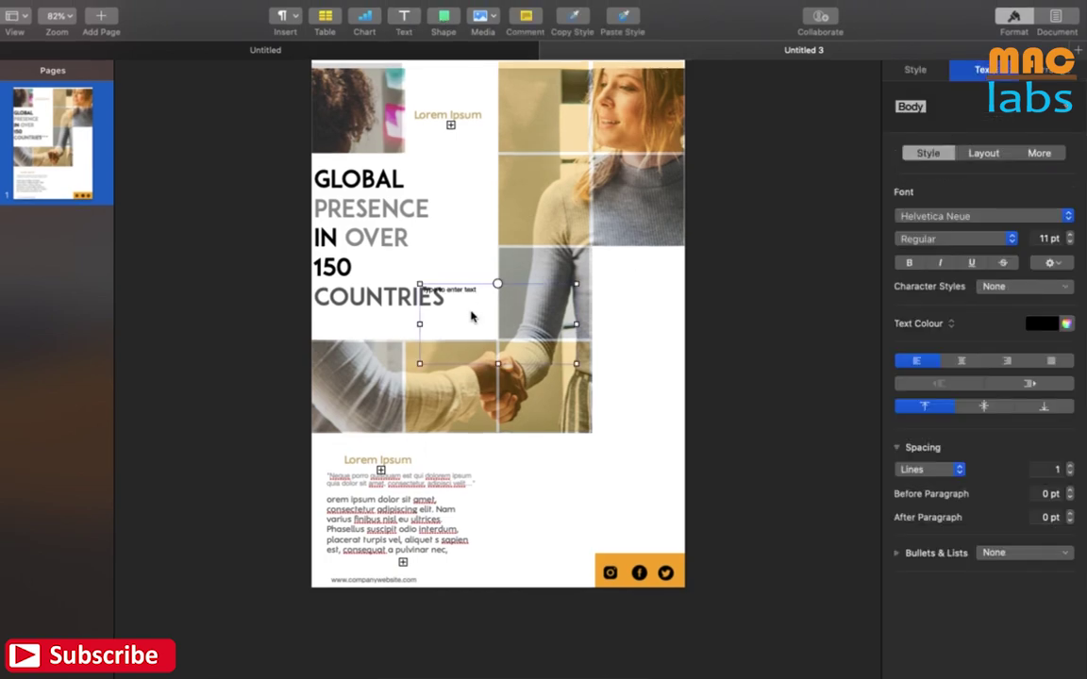
drag(482, 276, 591, 349)
drag(675, 387, 634, 353)
right_click(574, 383)
click(545, 384)
drag(612, 354, 598, 354)
Copy the lower Lorem Ipsum heading into the new text box beside the handshake.
triple_click(364, 461)
click(629, 345)
double_click(635, 330)
key(super+v)
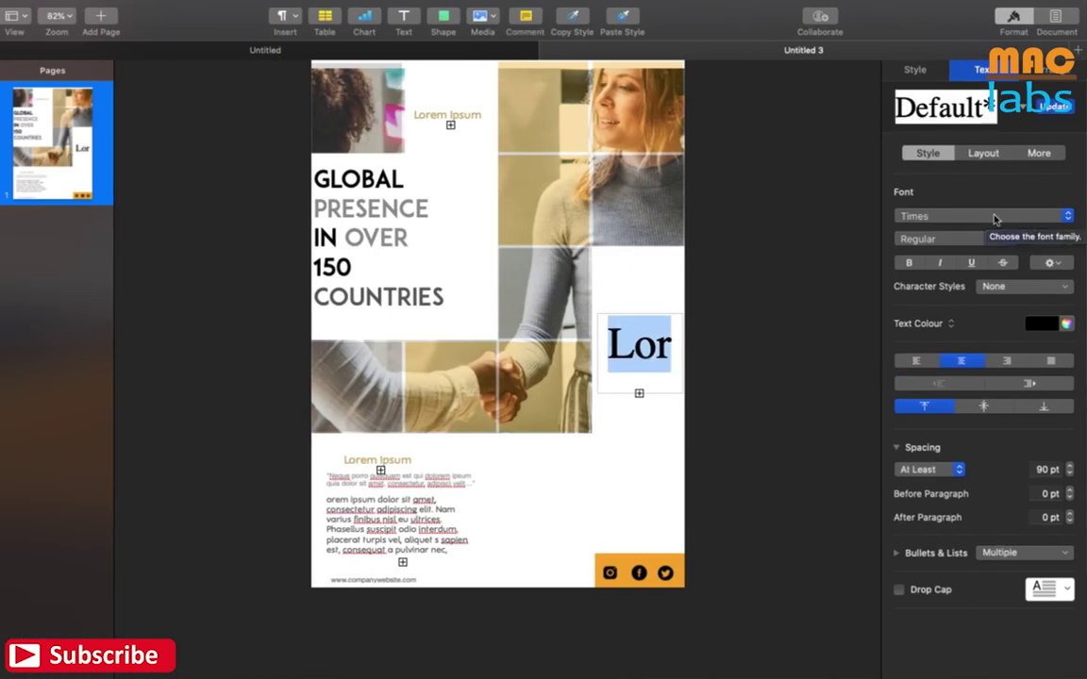
Set the pasted heading's font to Nanotech LLC and its size to 12 pt.
click(994, 218)
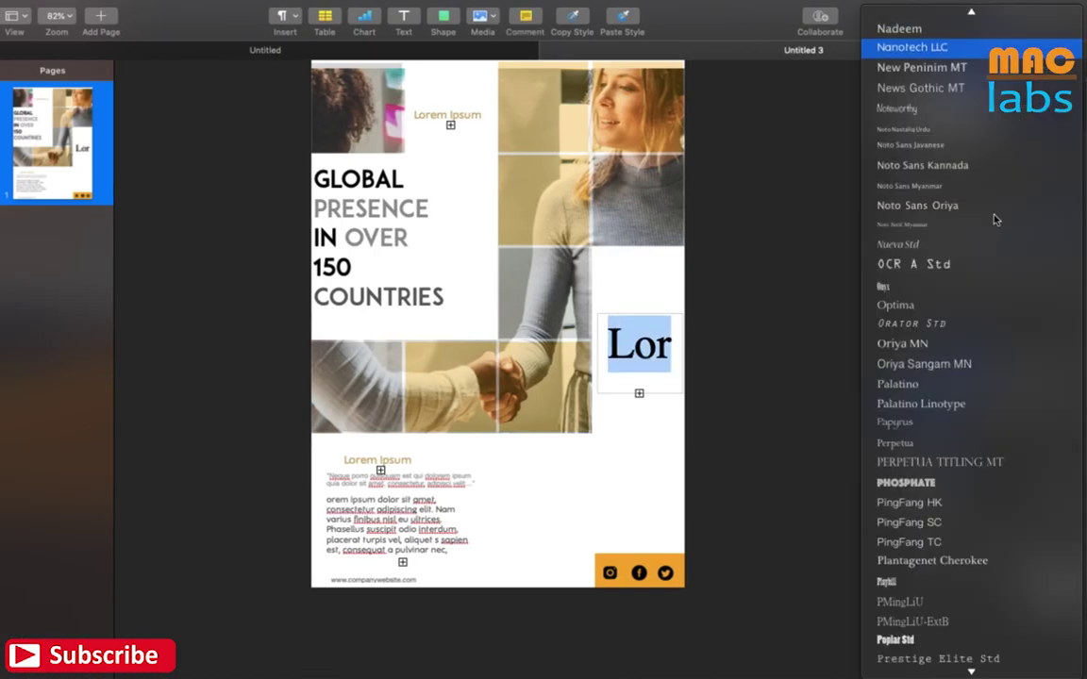
click(906, 43)
double_click(1049, 238)
text(12pt)
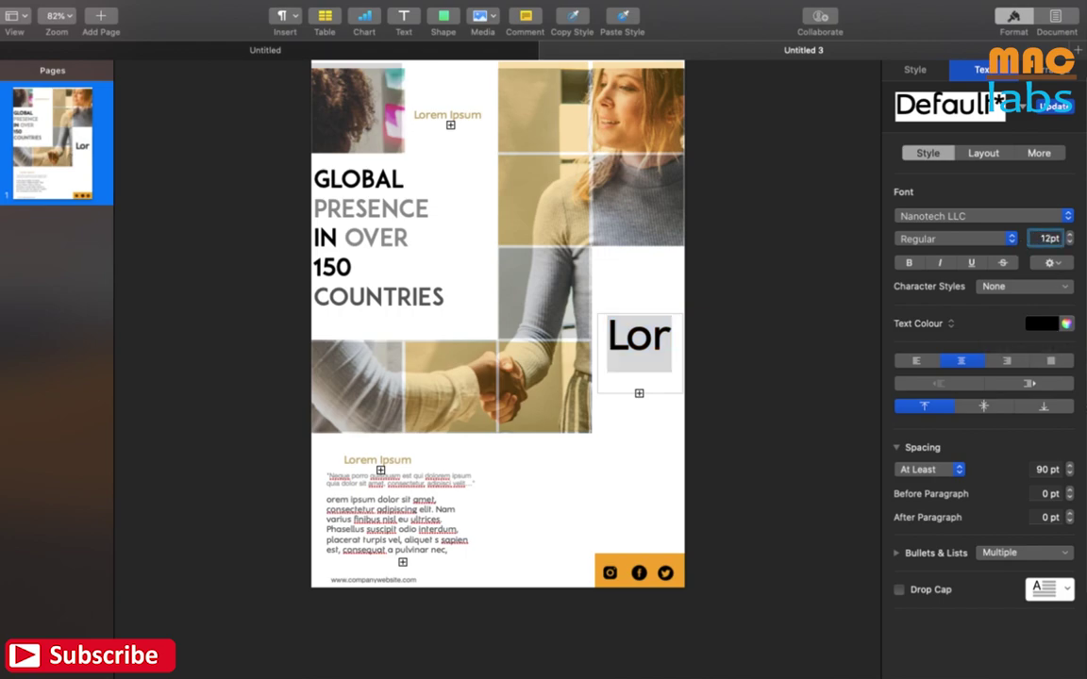
key(Return)
Set the size of the Lorem Ipsum heading beside the handshake to 18 pt.
click(394, 464)
click(650, 323)
triple_click(651, 323)
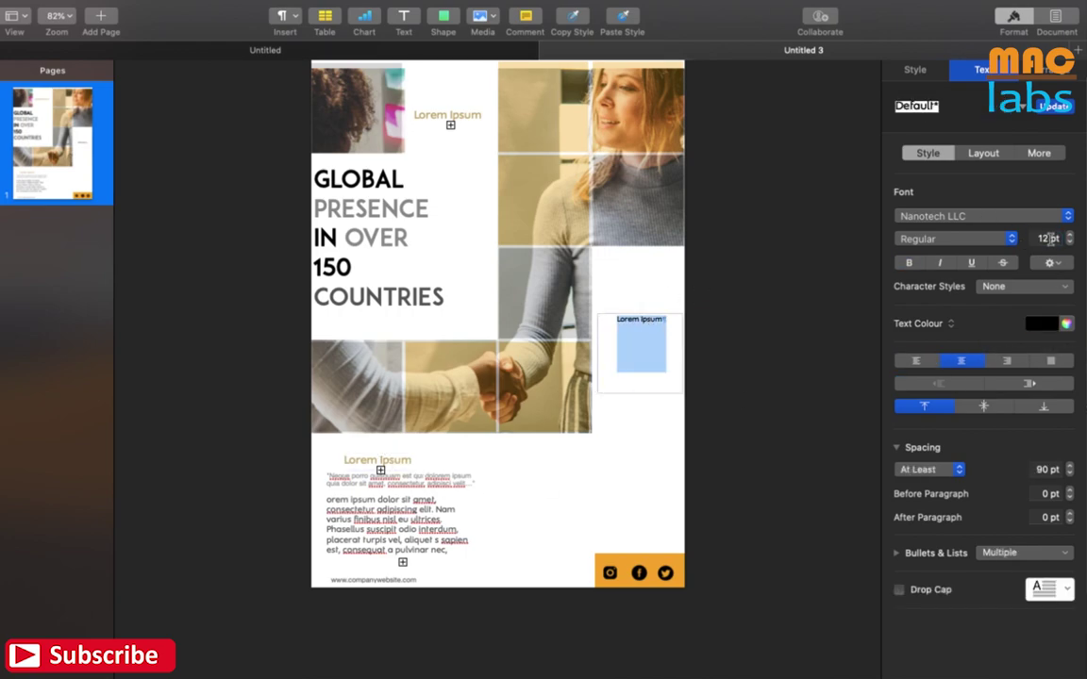
key(Return)
click(847, 346)
click(670, 323)
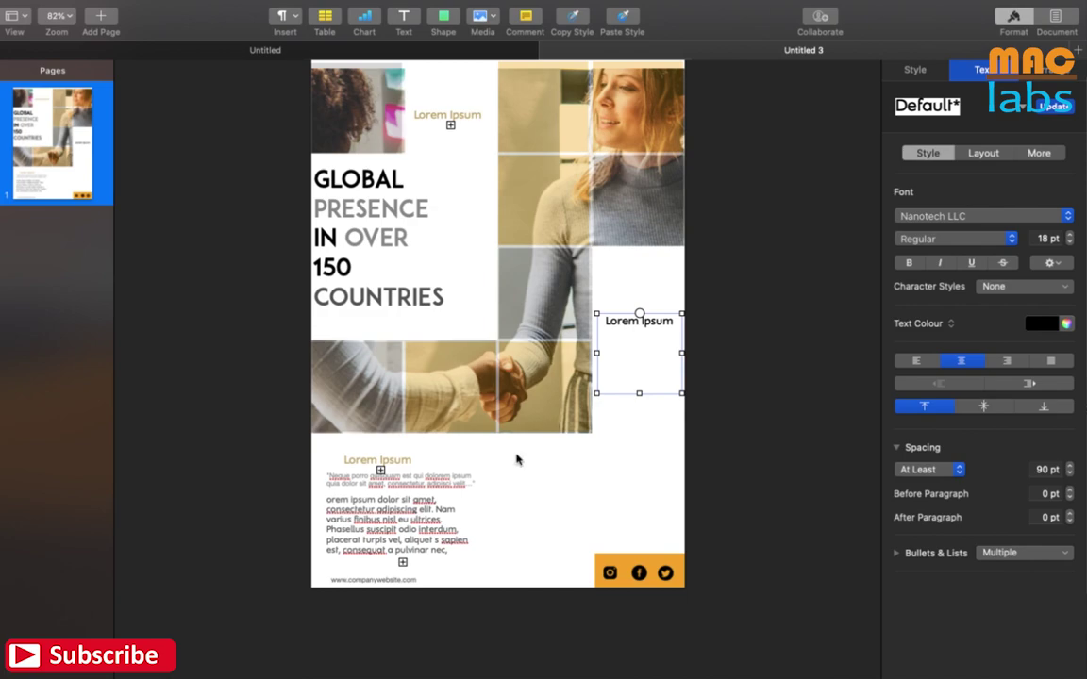
Copy the body paragraph starting "orem ipsum dolor sit amet" below the heading in the new text box.
triple_click(400, 514)
double_click(648, 324)
click(678, 341)
text(orem ipsum dolor sit amet,)
Set the new text box's line spacing to 1 line and its spacing before paragraphs to 8 pt.
key(super+a)
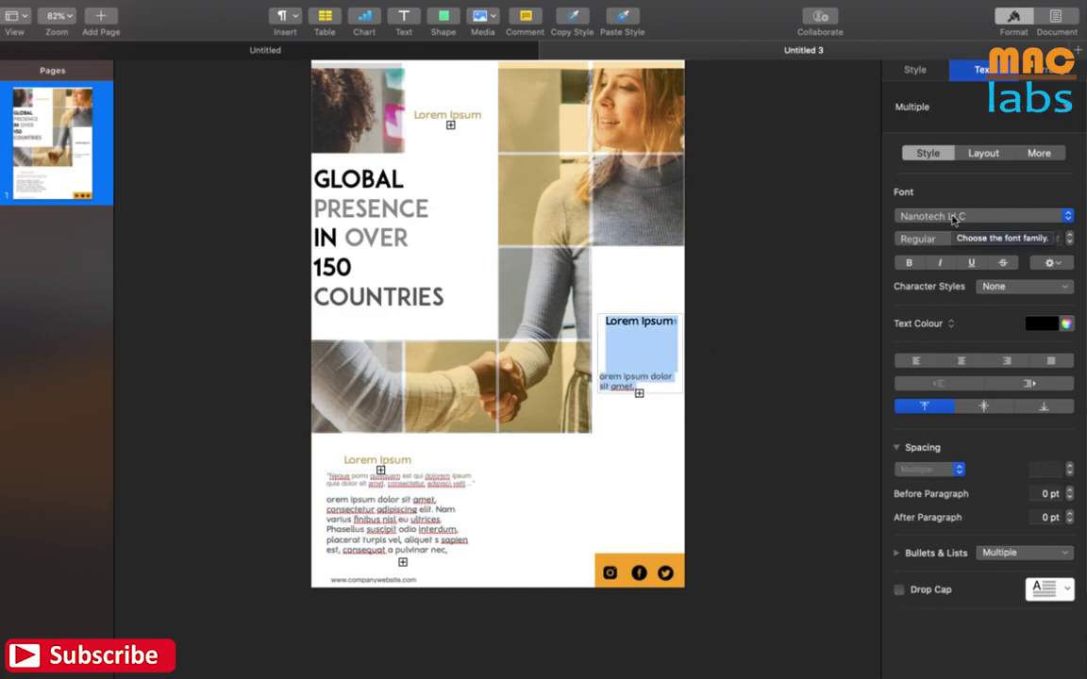
click(954, 470)
click(944, 488)
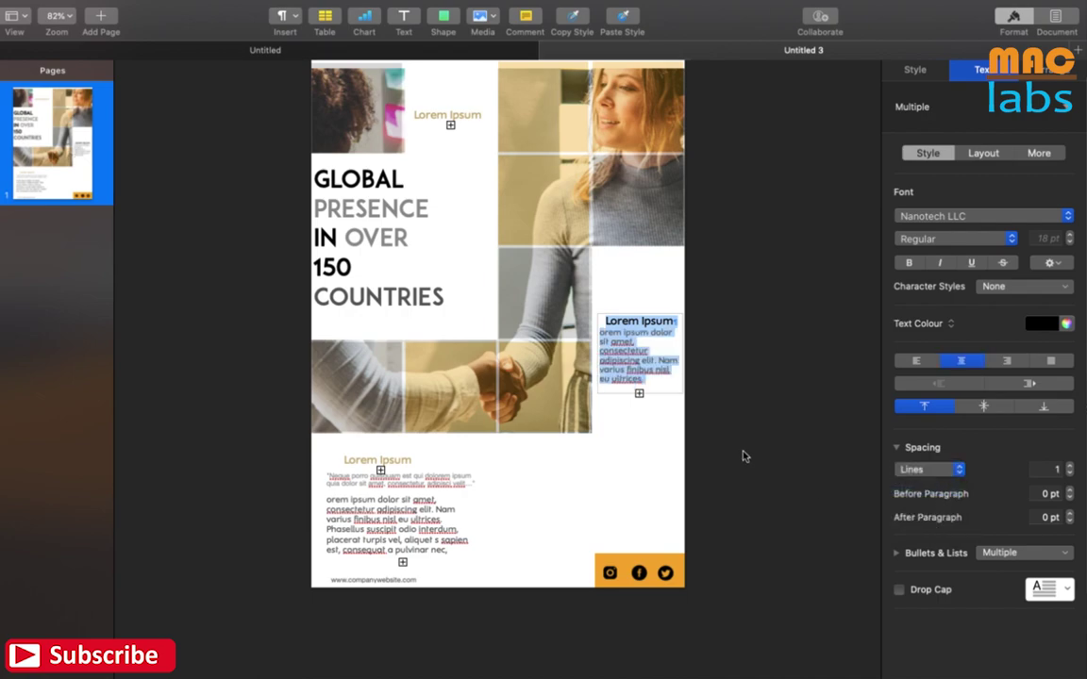
click(1069, 491)
click(750, 408)
Colour the heading beside the handshake plum and left-align the text in its box.
double_click(604, 338)
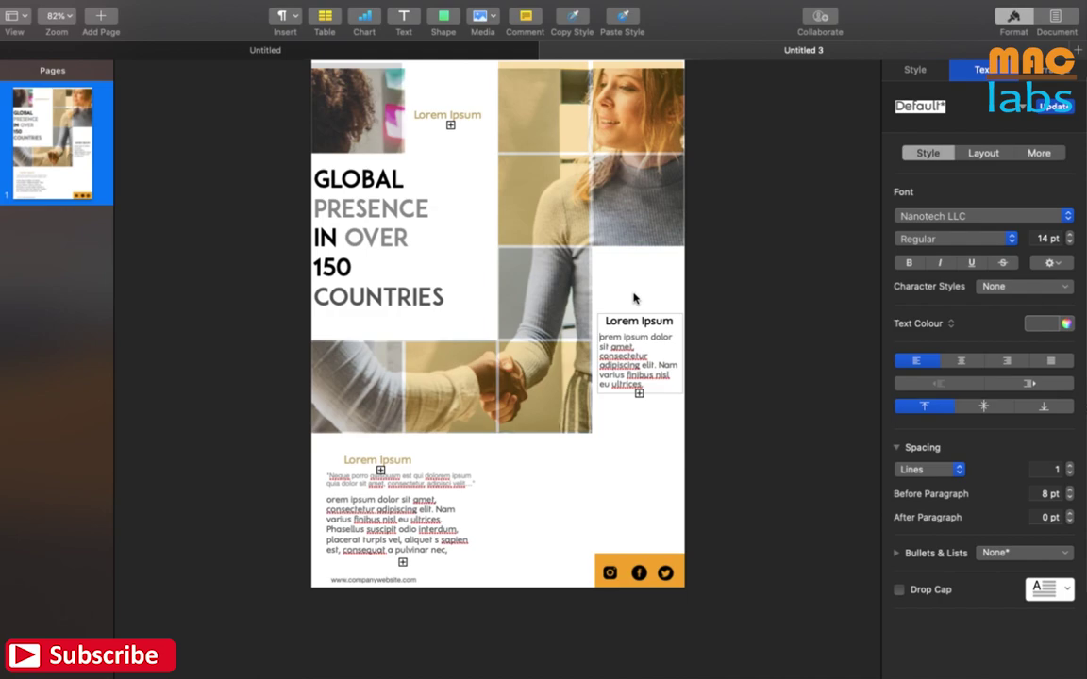
click(1054, 327)
click(1058, 400)
click(804, 397)
triple_click(642, 321)
click(786, 371)
triple_click(645, 367)
click(911, 364)
click(761, 403)
Duplicate the finished text box below the original and shift the original slightly upwards.
click(644, 374)
drag(643, 373, 646, 470)
mouse_move(621, 368)
mouse_down()
mouse_move(620, 297)
mouse_move(624, 350)
mouse_up()
drag(624, 467, 625, 468)
click(757, 420)
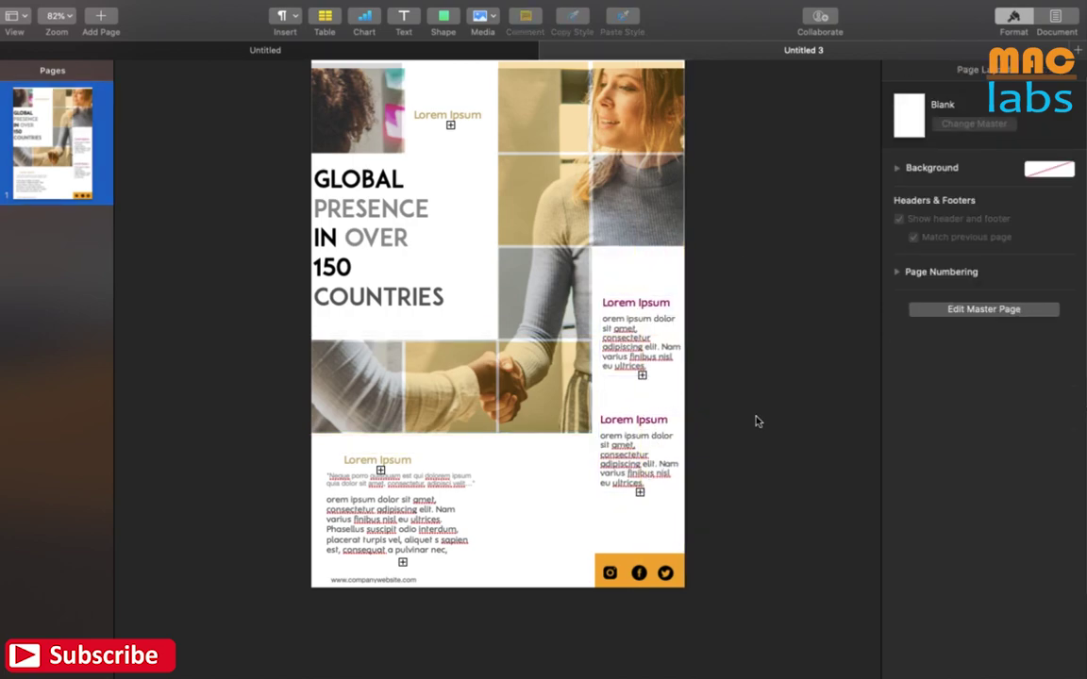
click(641, 378)
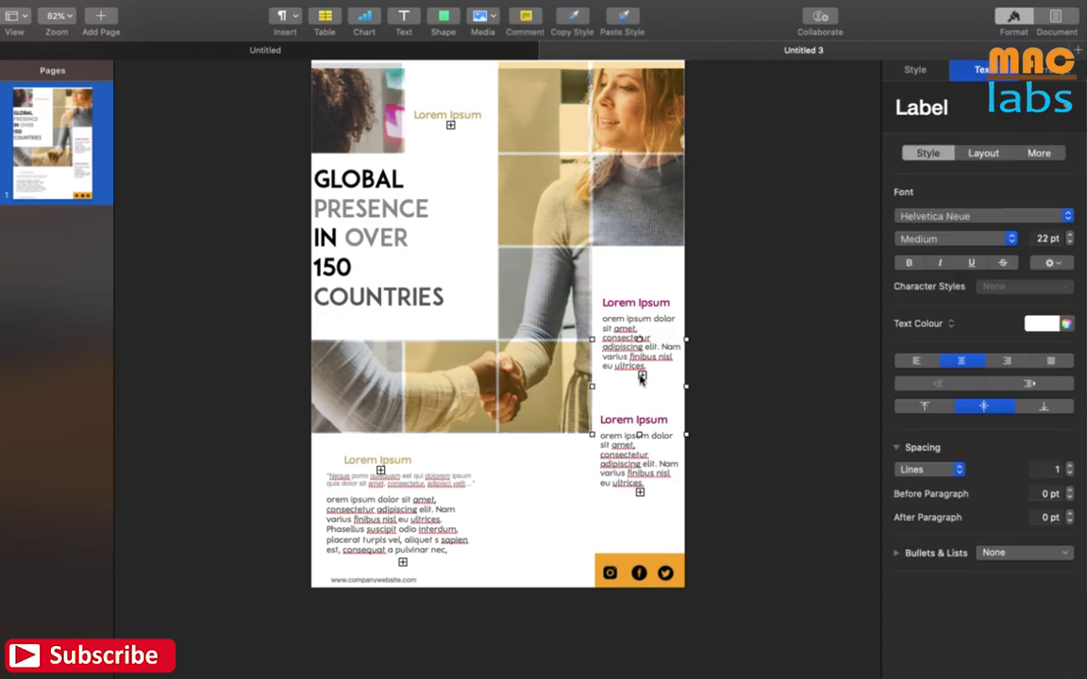
click(688, 365)
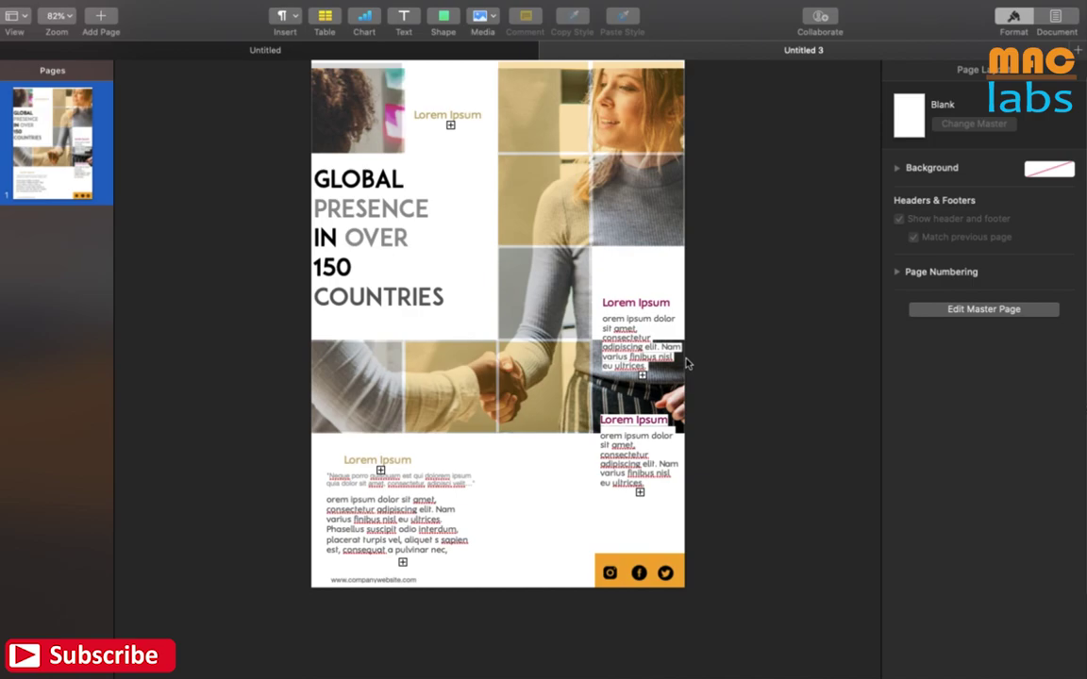
key(super+z)
click(741, 364)
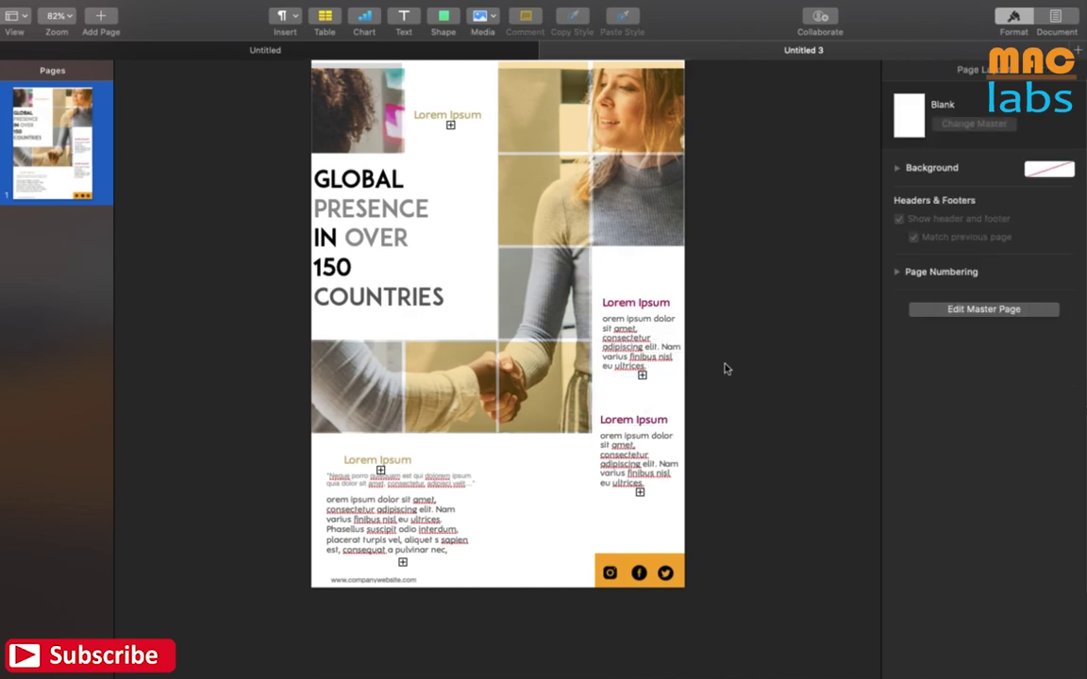
scroll(752, 325, up, 5)
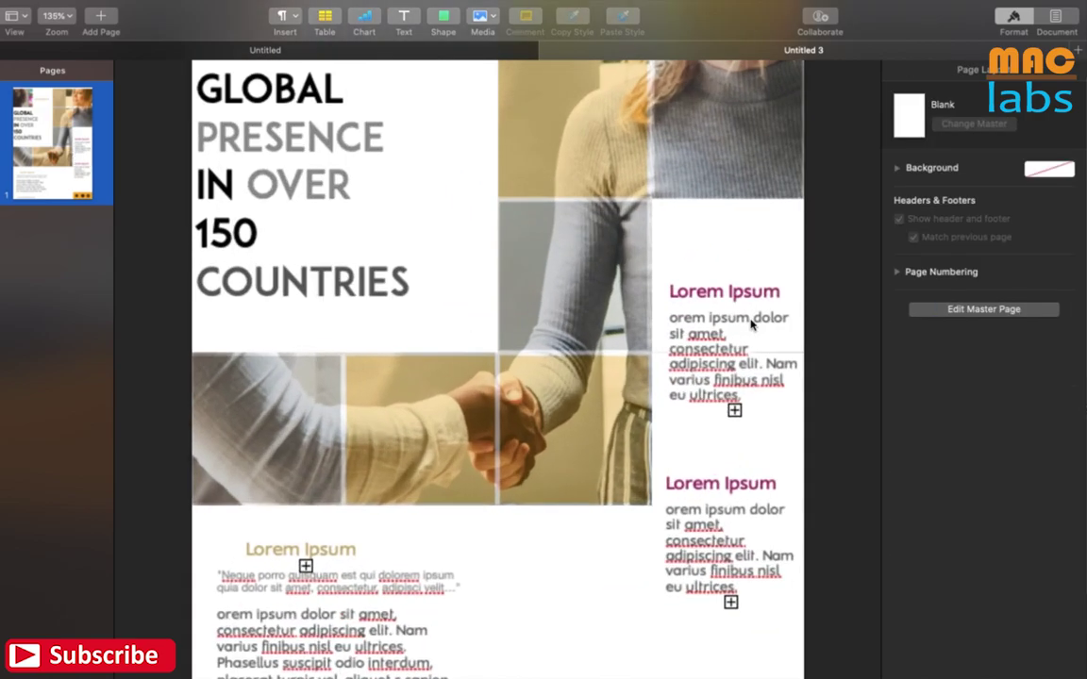
scroll(752, 325, down, 5)
scroll(752, 325, up, 2)
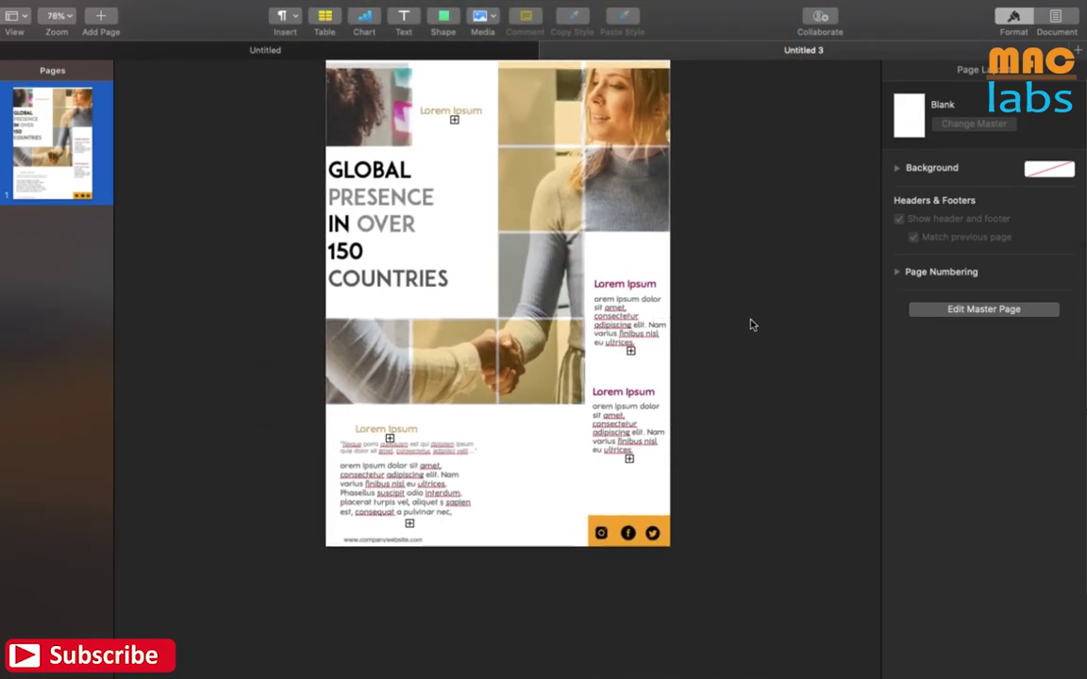